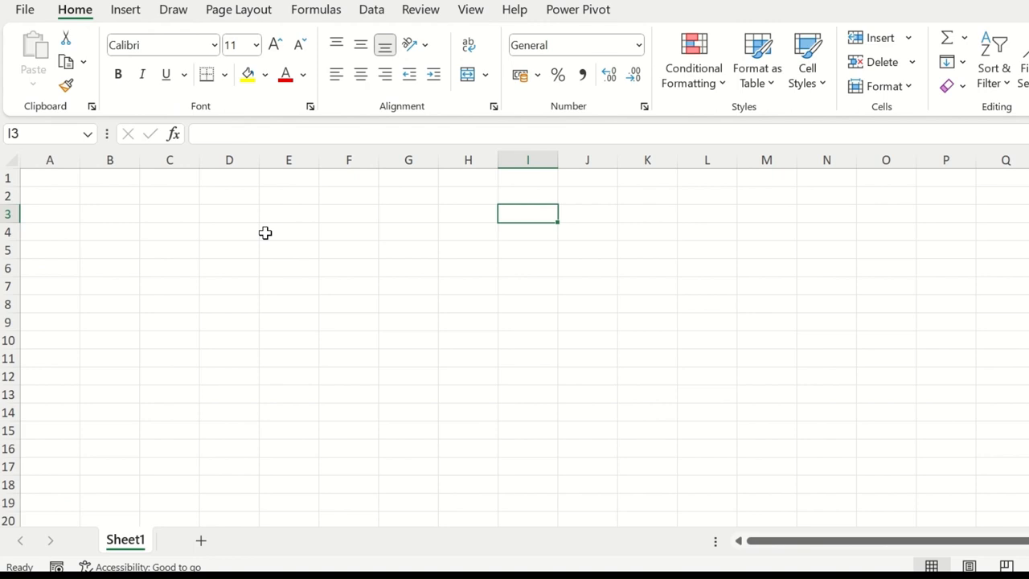
Start a data import from a folder and choose the Inventory folder inside Data\Combine as the source.
{"action": "left_click", "coordinate": [380, 17]}
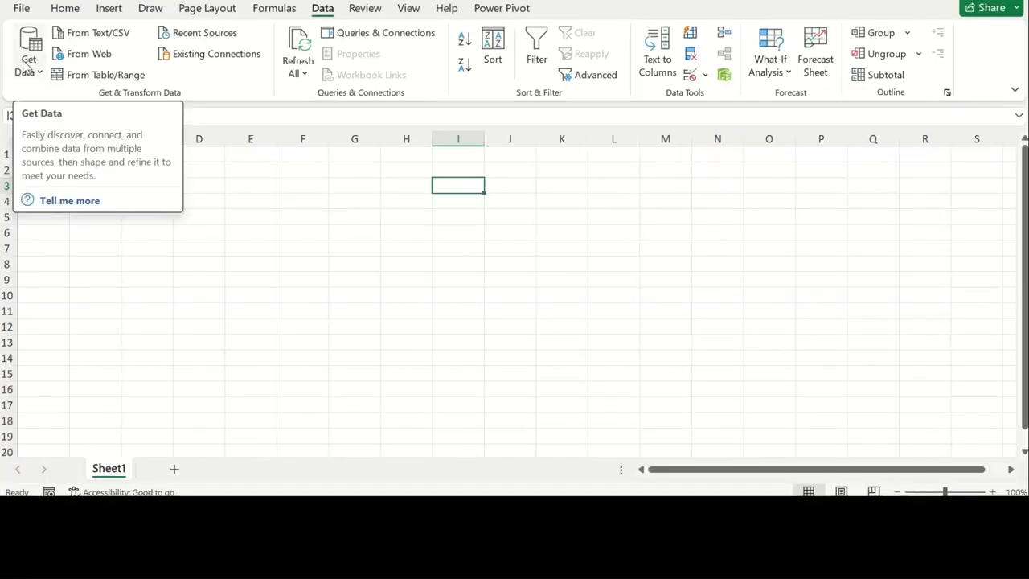
{"action": "left_click", "coordinate": [34, 71]}
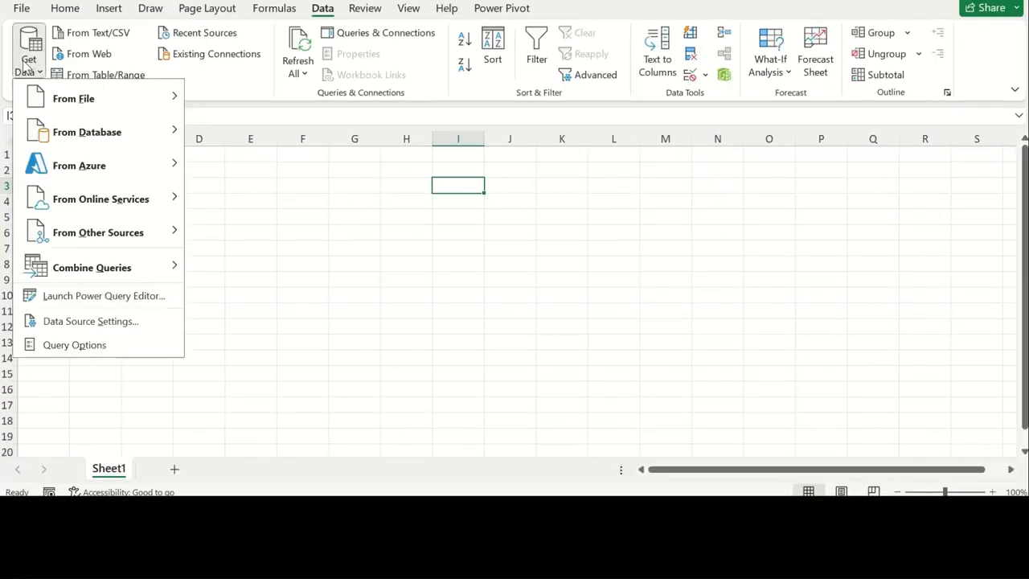
{"action": "mouse_move", "coordinate": [61, 98]}
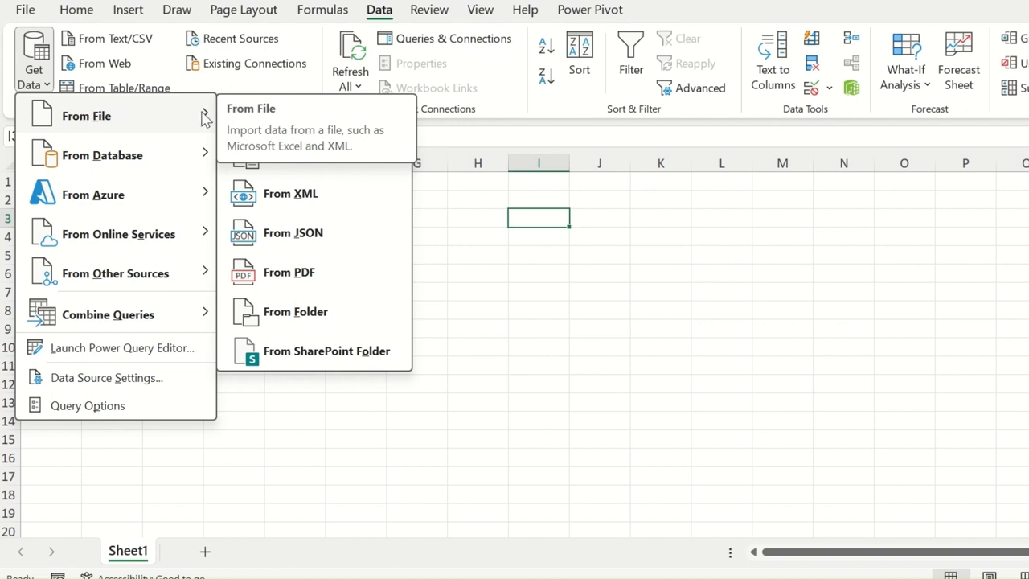
{"action": "left_click", "coordinate": [298, 319]}
{"action": "left_click", "coordinate": [275, 156]}
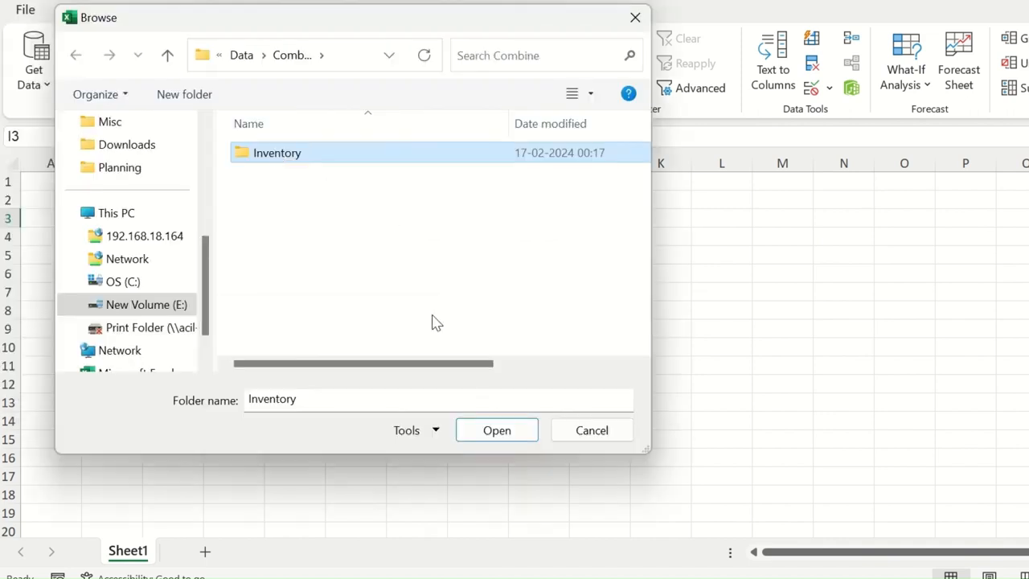
{"action": "left_click", "coordinate": [483, 434]}
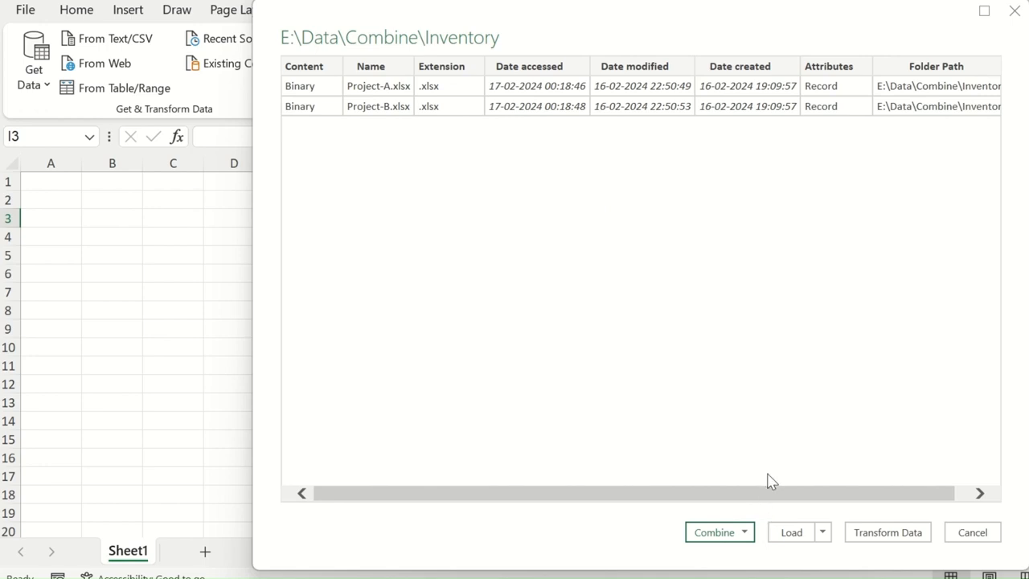
Combine and transform the folder's files, using the first file as sample and extracting Sheet1 from each.
{"action": "left_click", "coordinate": [745, 534]}
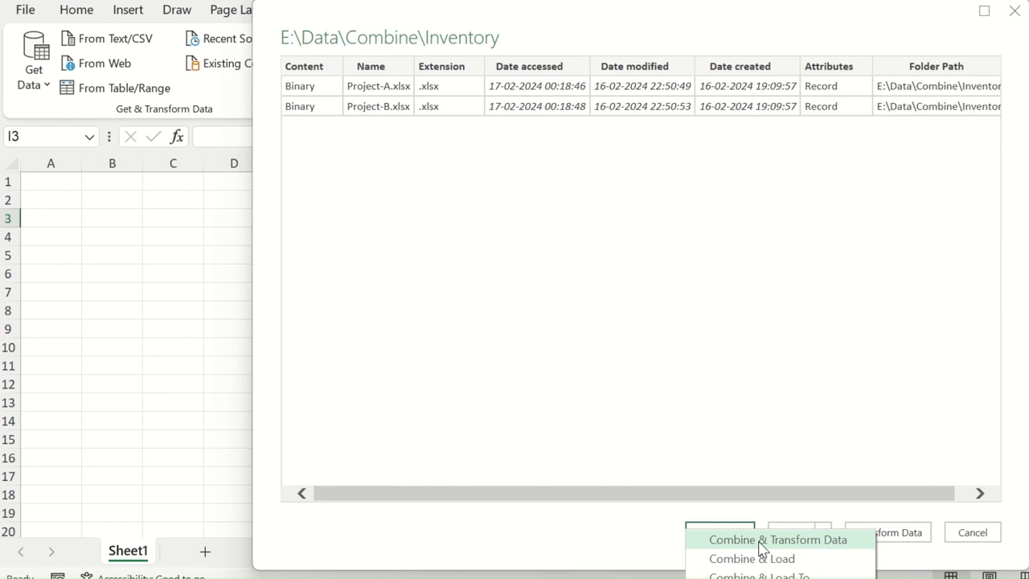
{"action": "left_click", "coordinate": [760, 541]}
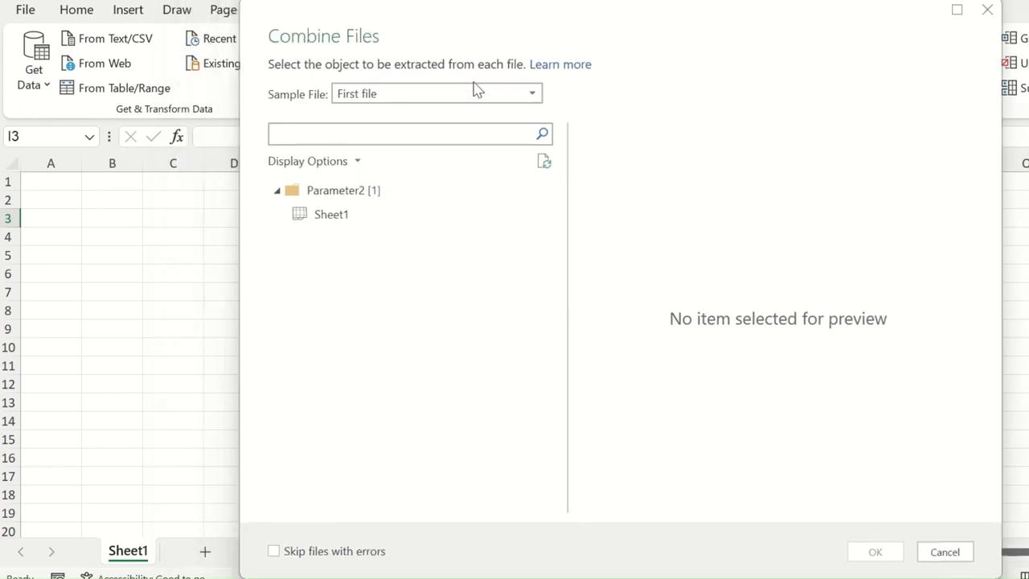
{"action": "left_click", "coordinate": [326, 222]}
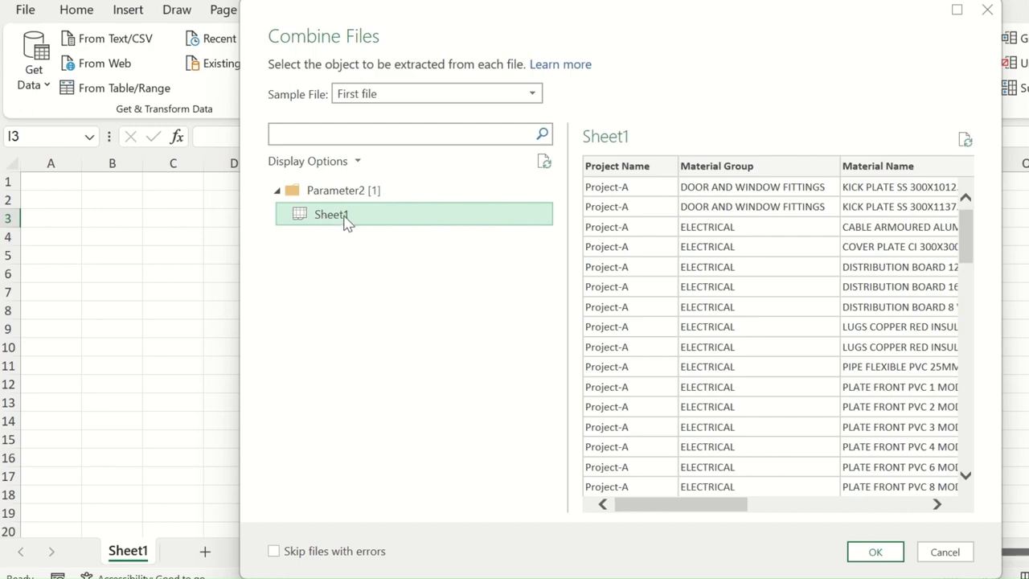
{"action": "scroll", "coordinate": [784, 258], "scroll_direction": "down", "scroll_amount": 15}
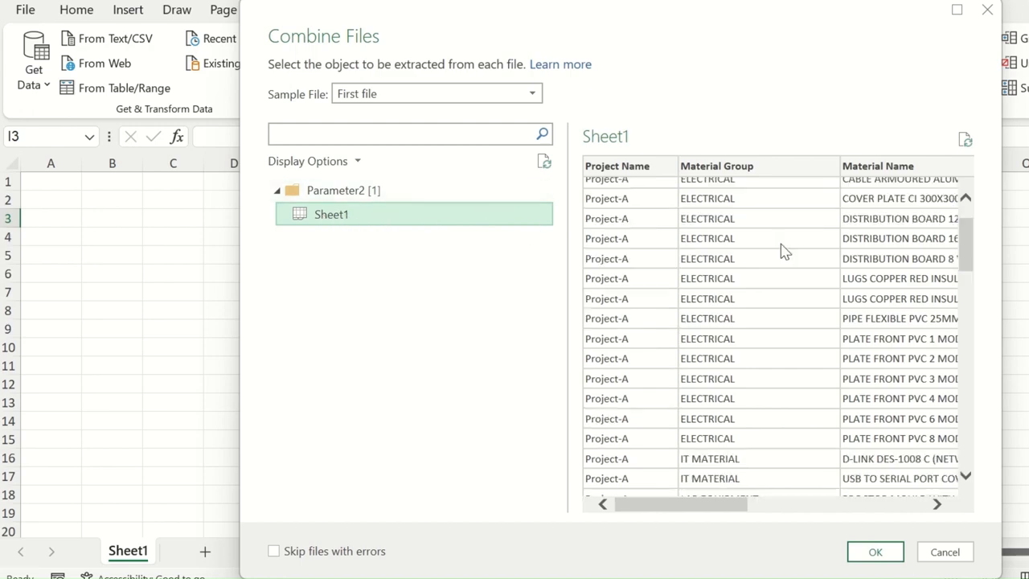
{"action": "scroll", "coordinate": [800, 277], "scroll_direction": "down", "scroll_amount": 3}
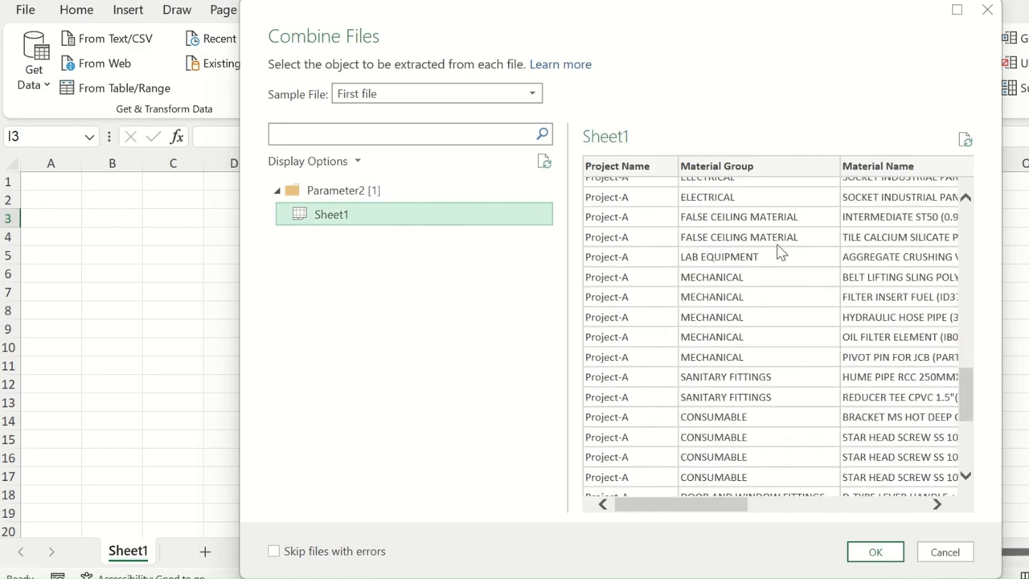
{"action": "left_click_drag", "start_coordinate": [734, 504], "coordinate": [916, 509]}
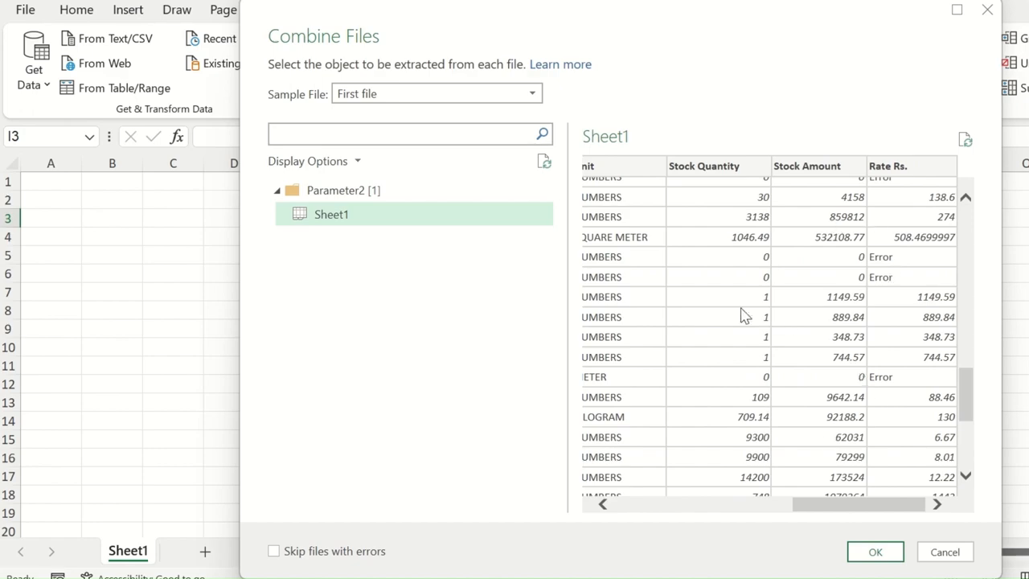
{"action": "left_click_drag", "start_coordinate": [844, 512], "coordinate": [659, 515]}
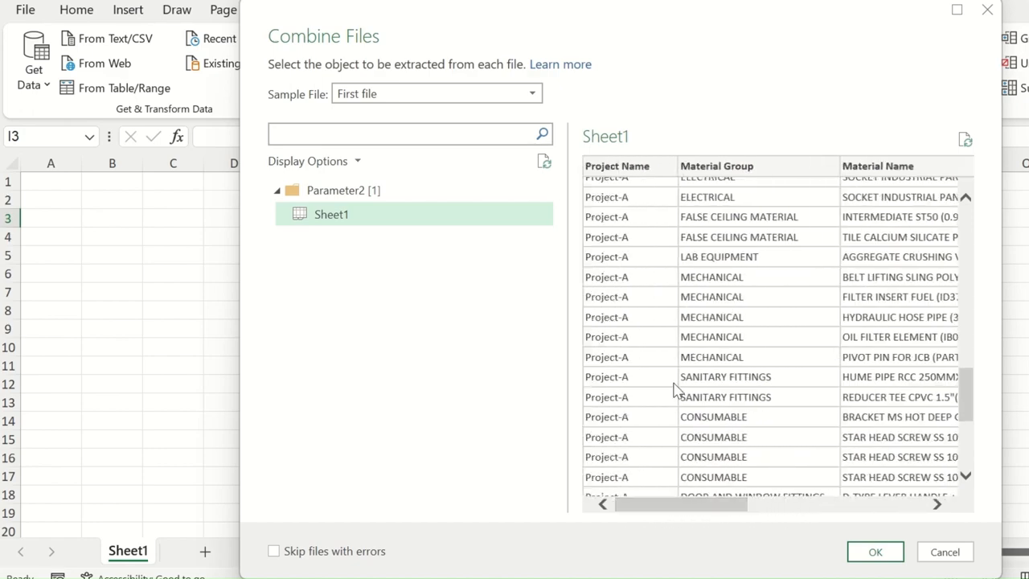
{"action": "scroll", "coordinate": [691, 370], "scroll_direction": "down", "scroll_amount": 2}
{"action": "scroll", "coordinate": [703, 347], "scroll_direction": "down", "scroll_amount": 2}
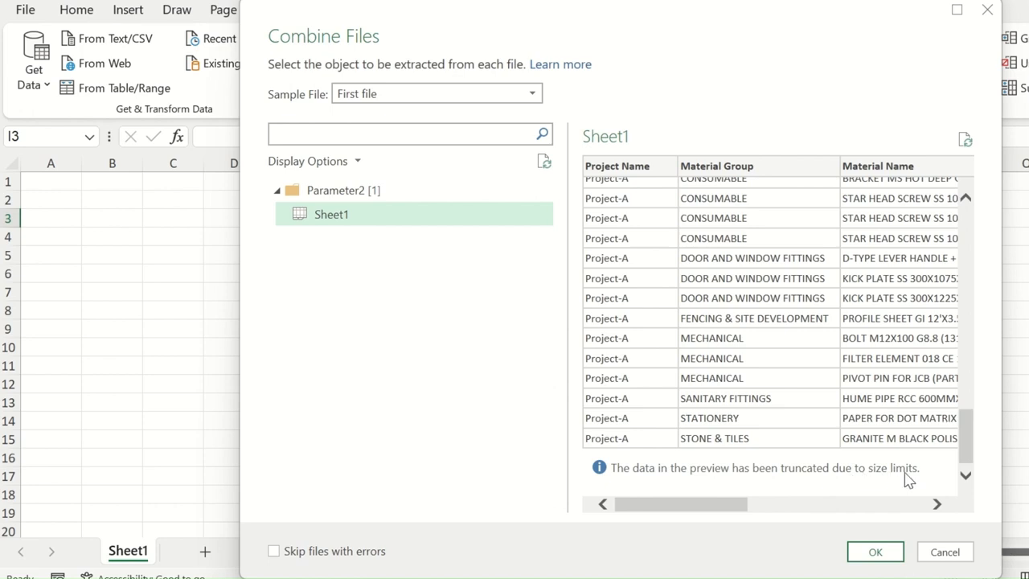
{"action": "left_click", "coordinate": [876, 554]}
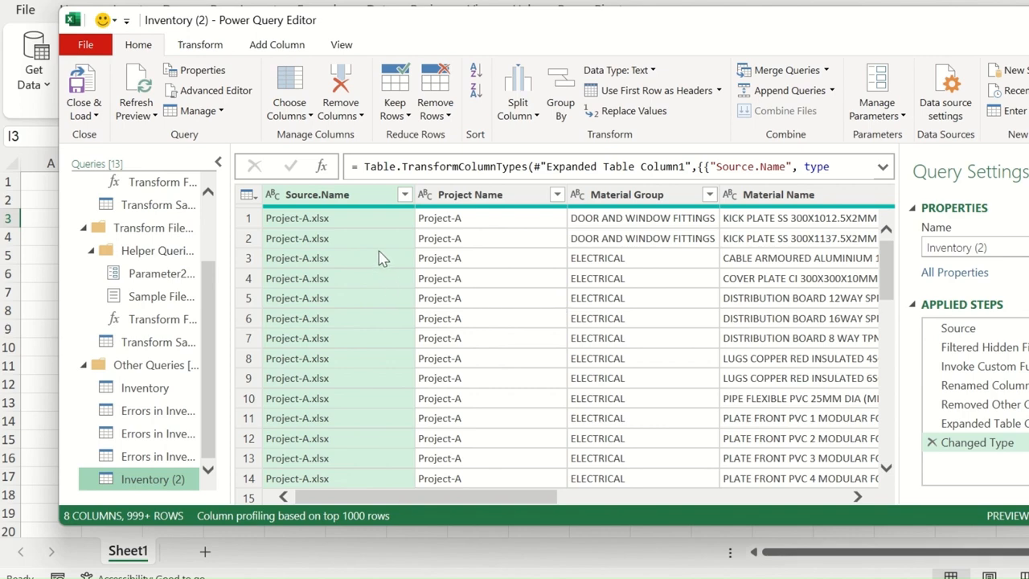
Remove the Source.Name column from the combined Inventory query.
{"action": "left_click_drag", "start_coordinate": [889, 286], "coordinate": [890, 474]}
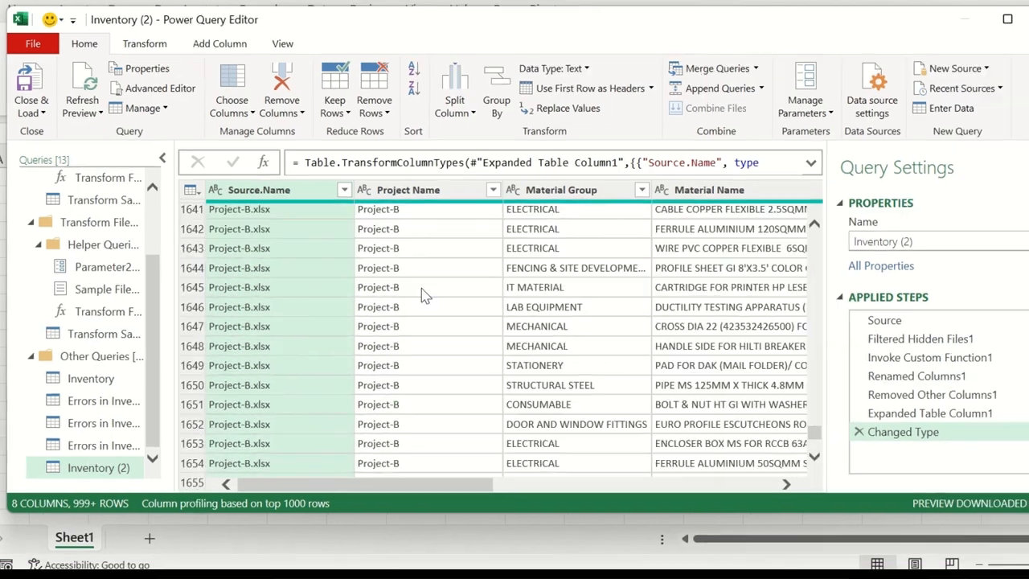
{"action": "scroll", "coordinate": [351, 316], "scroll_direction": "down", "scroll_amount": 4}
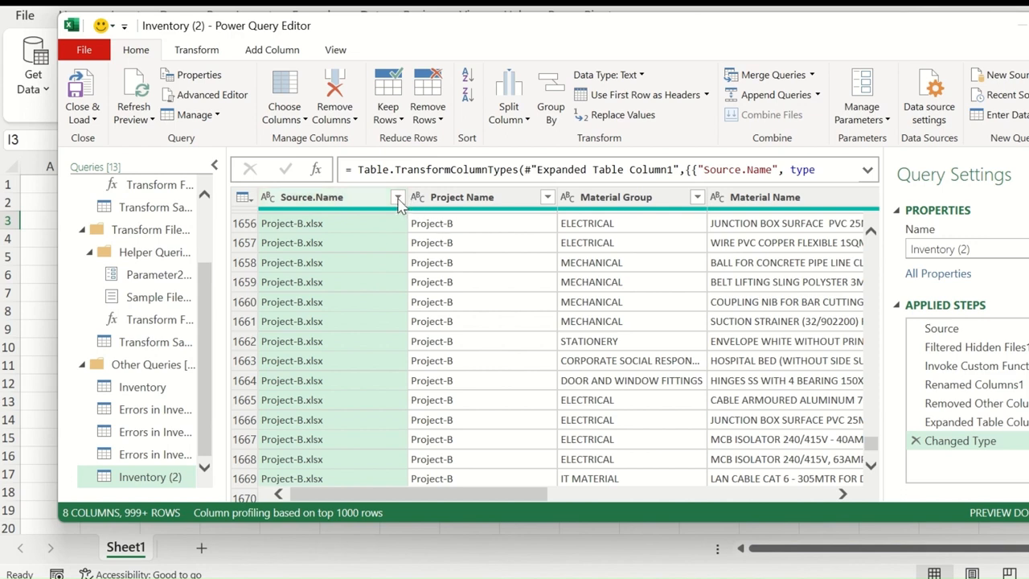
{"action": "right_click", "coordinate": [367, 203]}
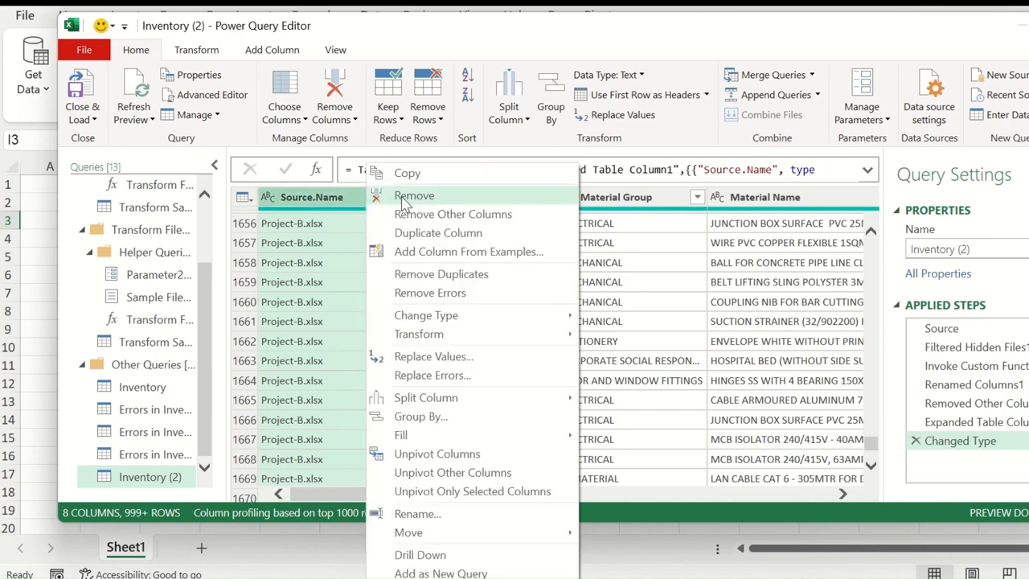
{"action": "left_click", "coordinate": [404, 203]}
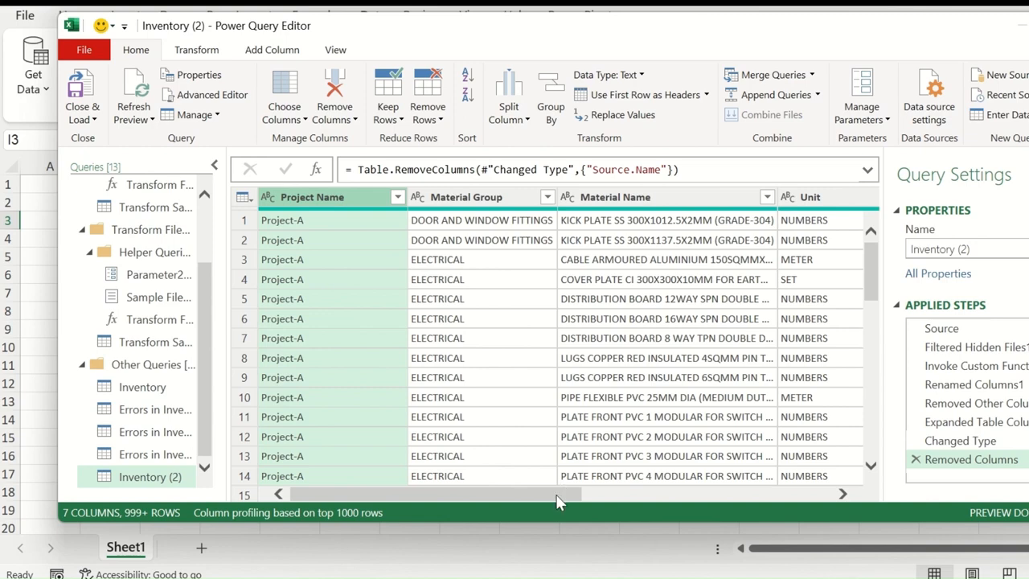
Remove all rows that contain errors in the Rate Rs. column.
{"action": "left_click_drag", "start_coordinate": [557, 495], "coordinate": [822, 481]}
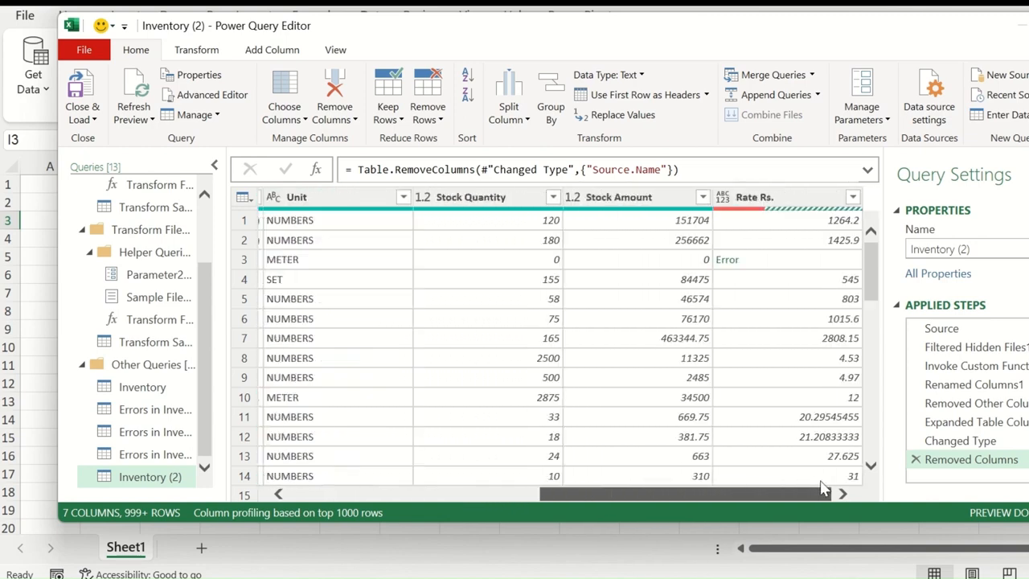
{"action": "left_click", "coordinate": [749, 259]}
{"action": "scroll", "coordinate": [776, 278], "scroll_direction": "down", "scroll_amount": 5}
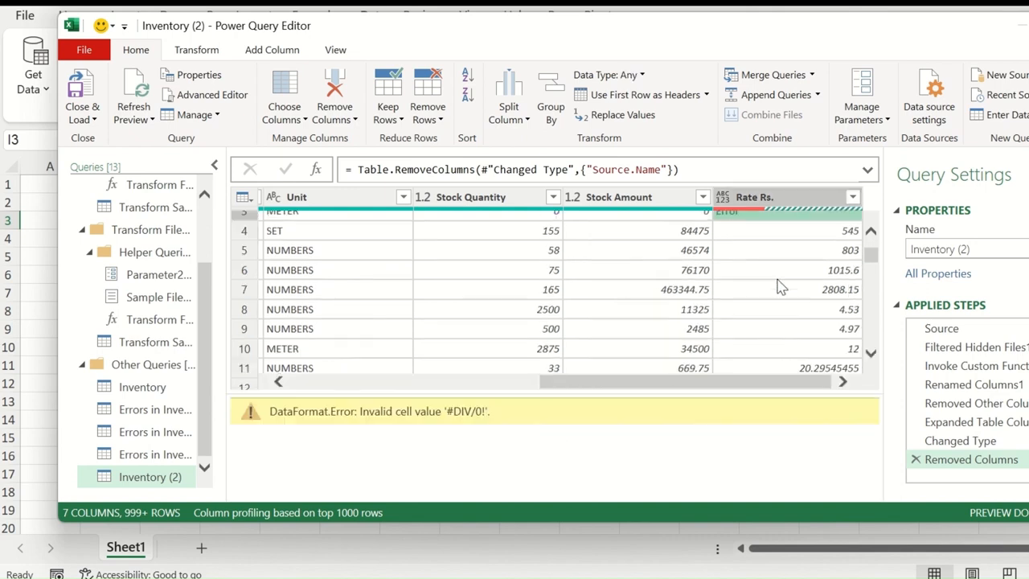
{"action": "left_click", "coordinate": [795, 305]}
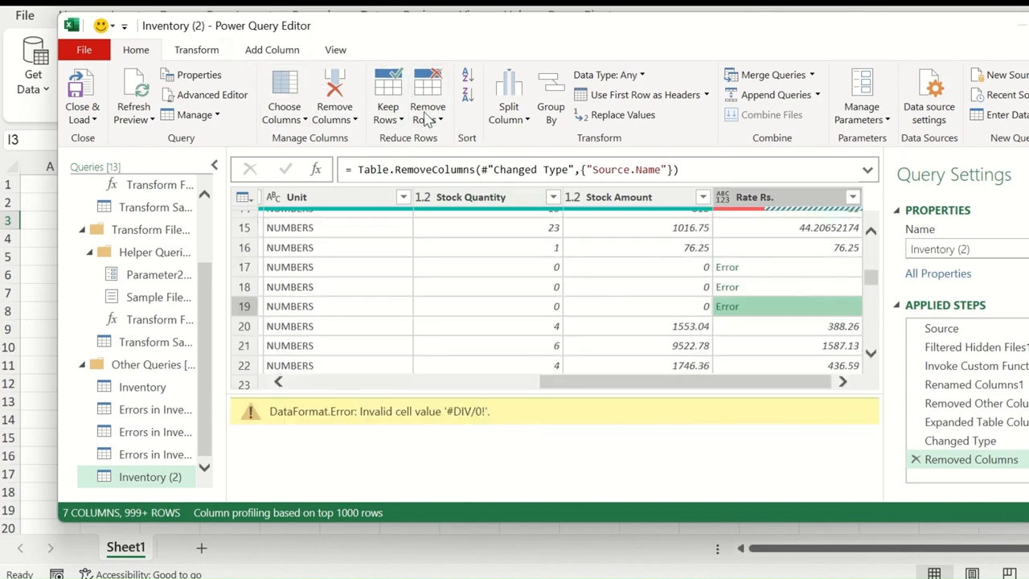
{"action": "left_click", "coordinate": [438, 119]}
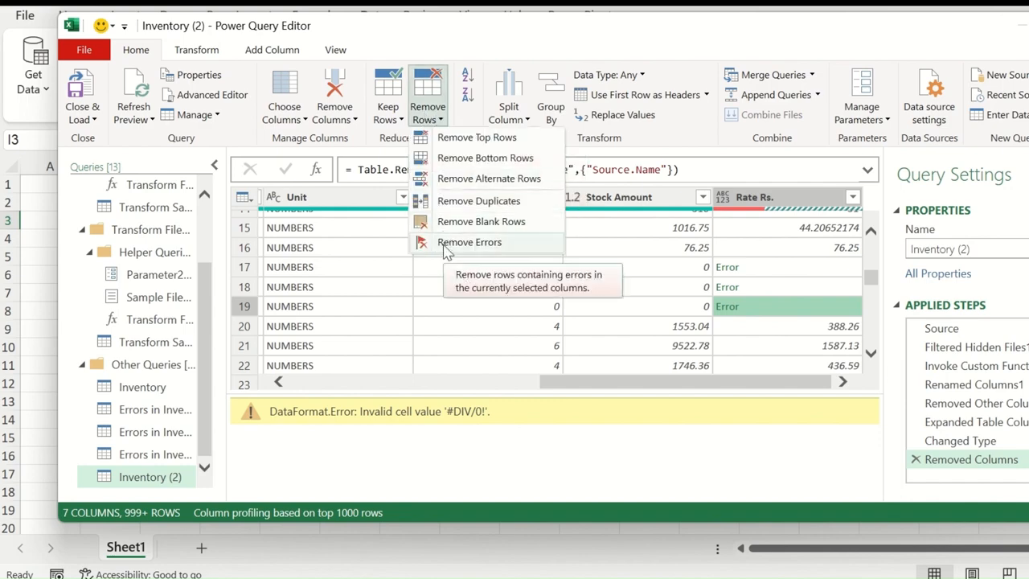
{"action": "left_click", "coordinate": [469, 241]}
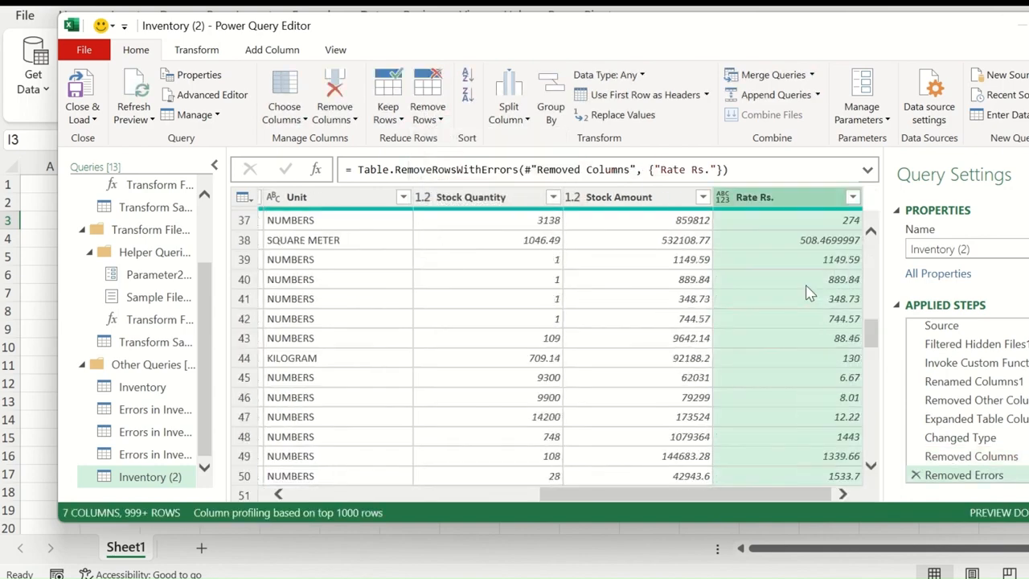
Change the data type of the Rate Rs. column to Currency.
{"action": "scroll", "coordinate": [808, 293], "scroll_direction": "up", "scroll_amount": 8}
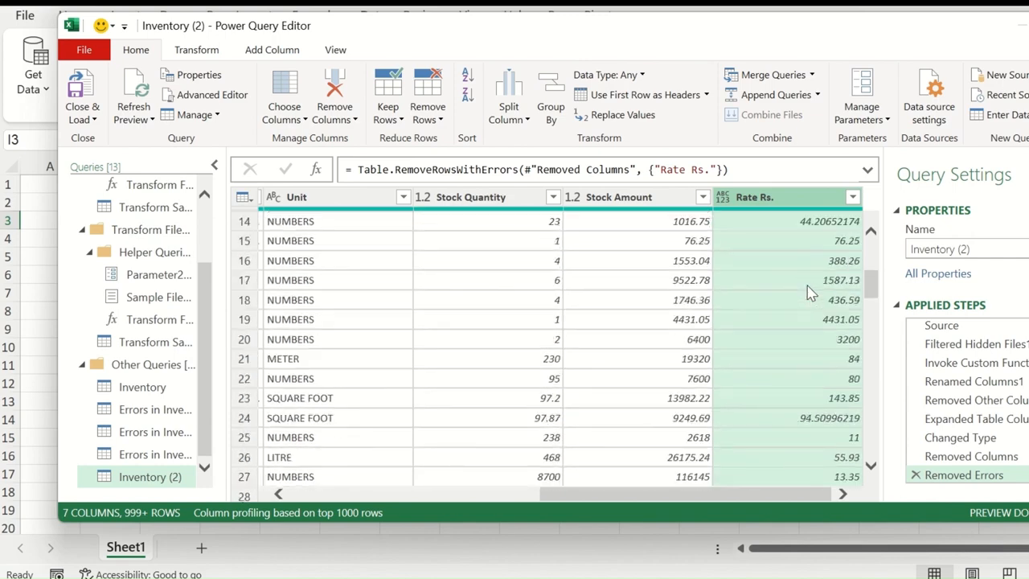
{"action": "scroll", "coordinate": [811, 294], "scroll_direction": "down", "scroll_amount": 1}
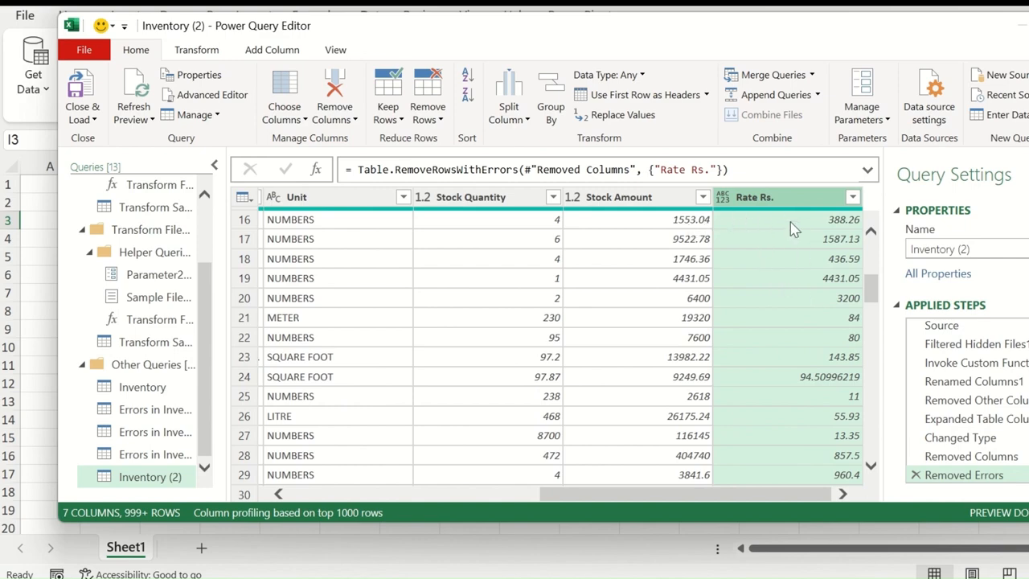
{"action": "right_click", "coordinate": [816, 201]}
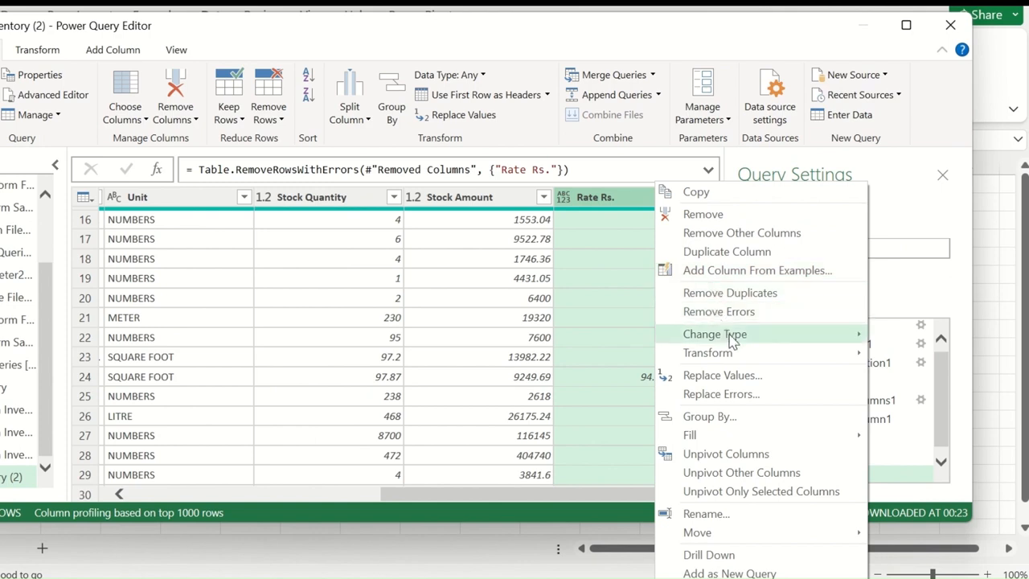
{"action": "mouse_move", "coordinate": [733, 337]}
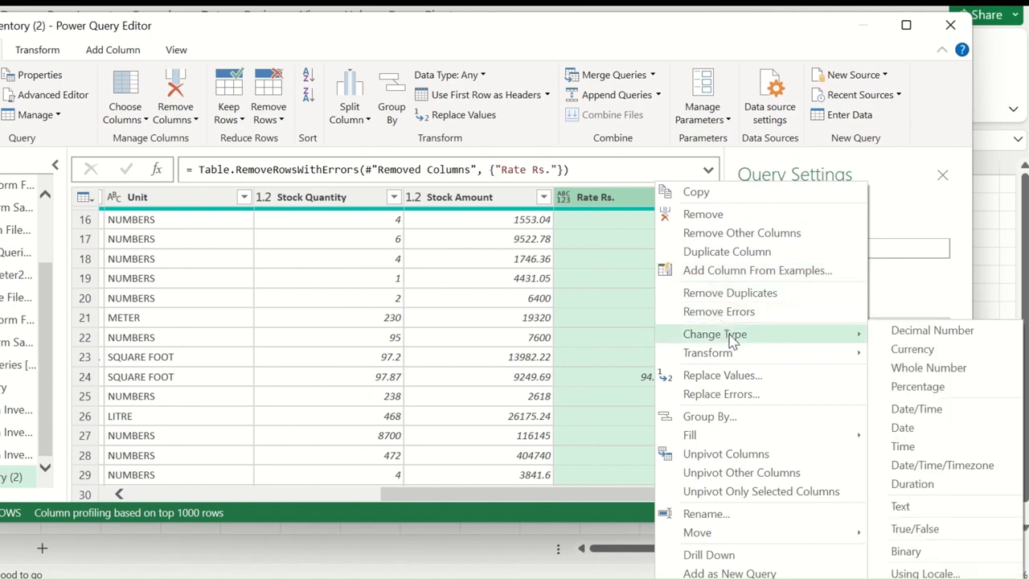
{"action": "left_click", "coordinate": [920, 358]}
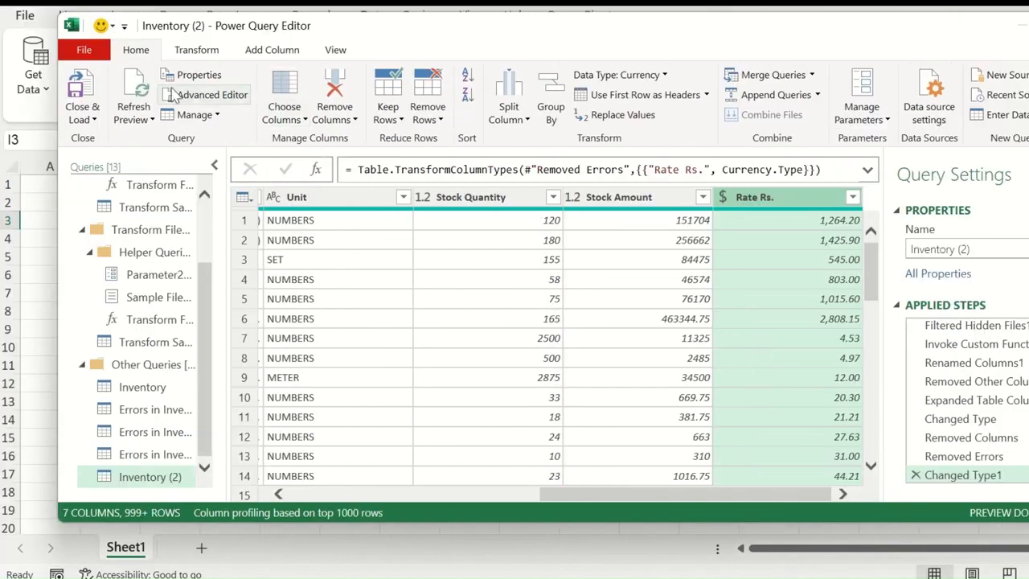
{"action": "left_click", "coordinate": [191, 53]}
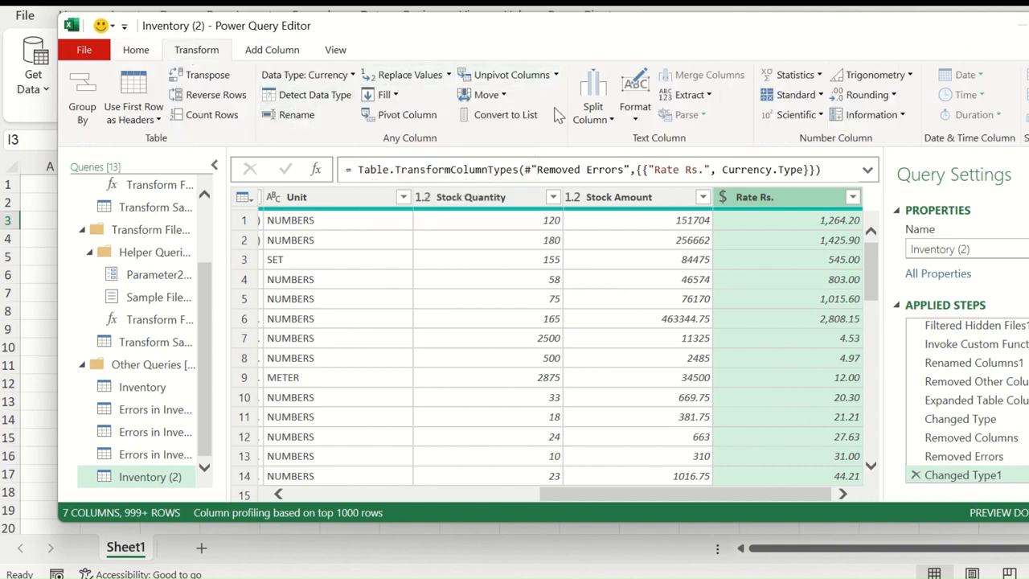
{"action": "left_click", "coordinate": [272, 49]}
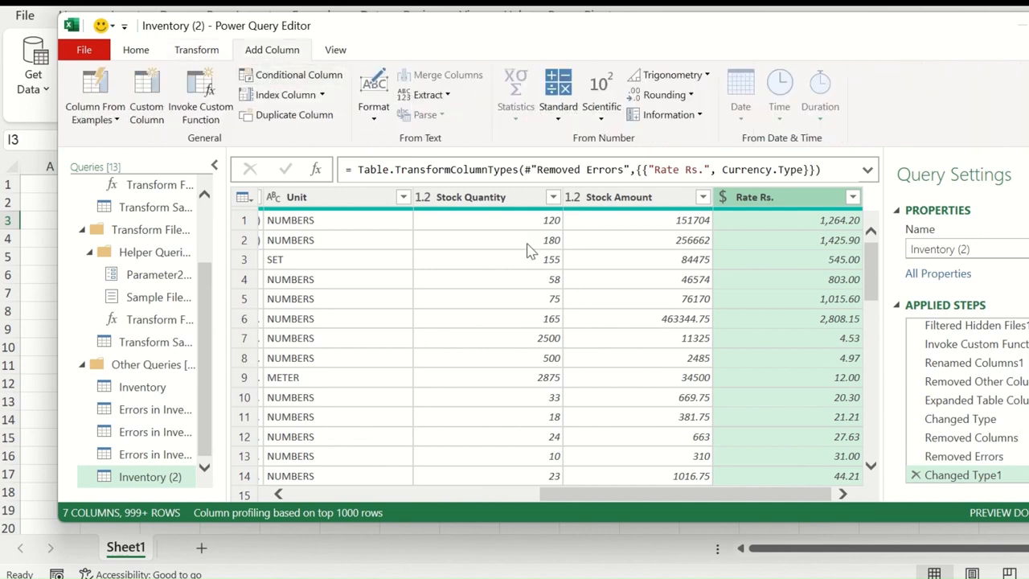
{"action": "scroll", "coordinate": [563, 282], "scroll_direction": "left", "scroll_amount": 5}
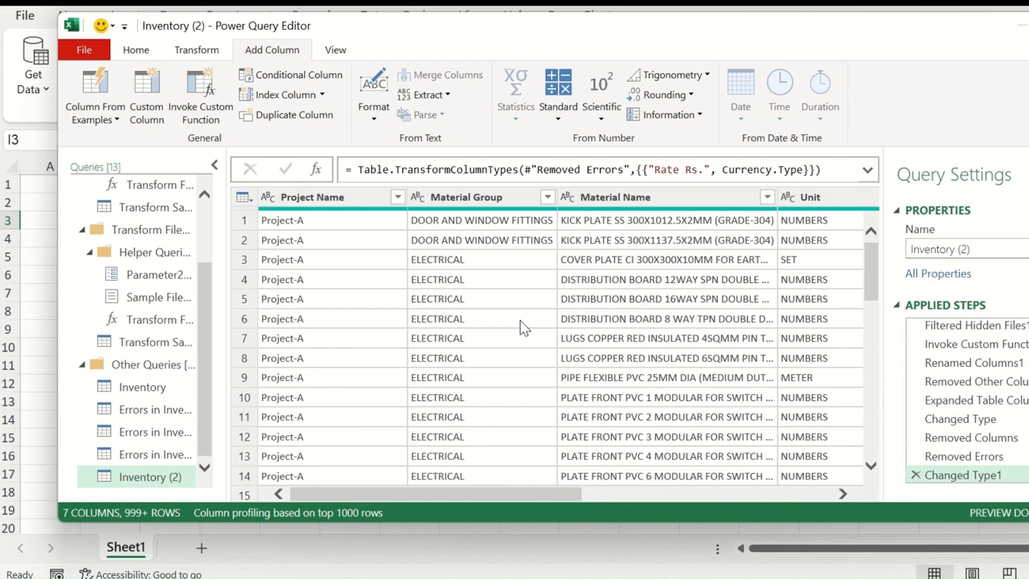
{"action": "scroll", "coordinate": [763, 299], "scroll_direction": "down", "scroll_amount": 10}
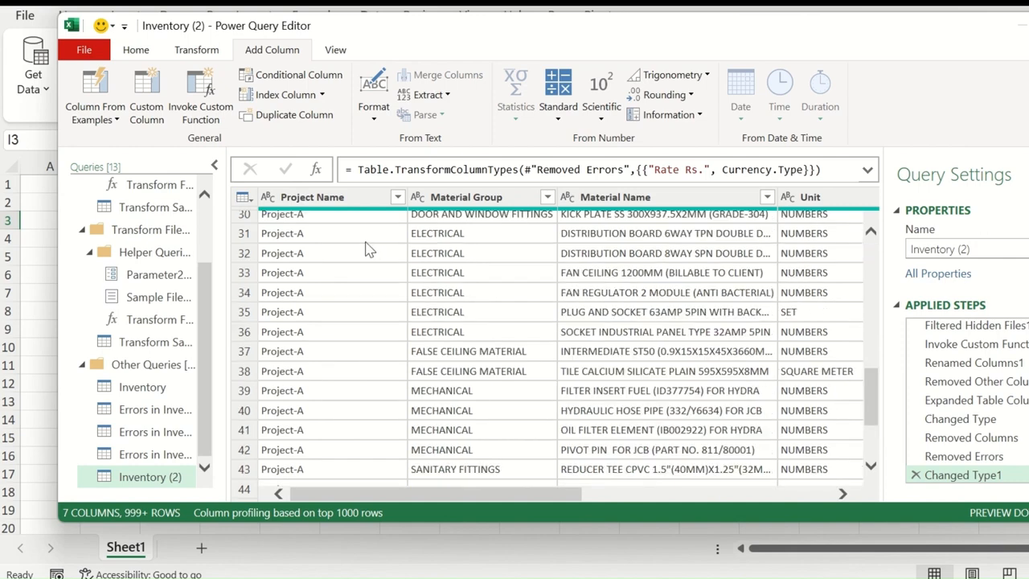
Close the query editor and load the combined Project-A and Project-B inventory data into the workbook as a table.
{"action": "left_click", "coordinate": [136, 51]}
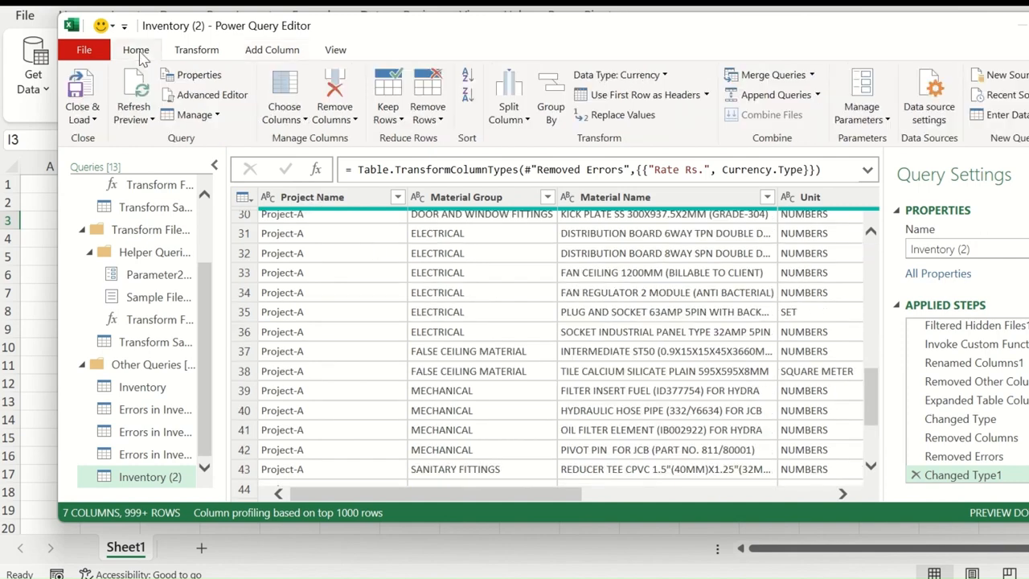
{"action": "left_click", "coordinate": [89, 86]}
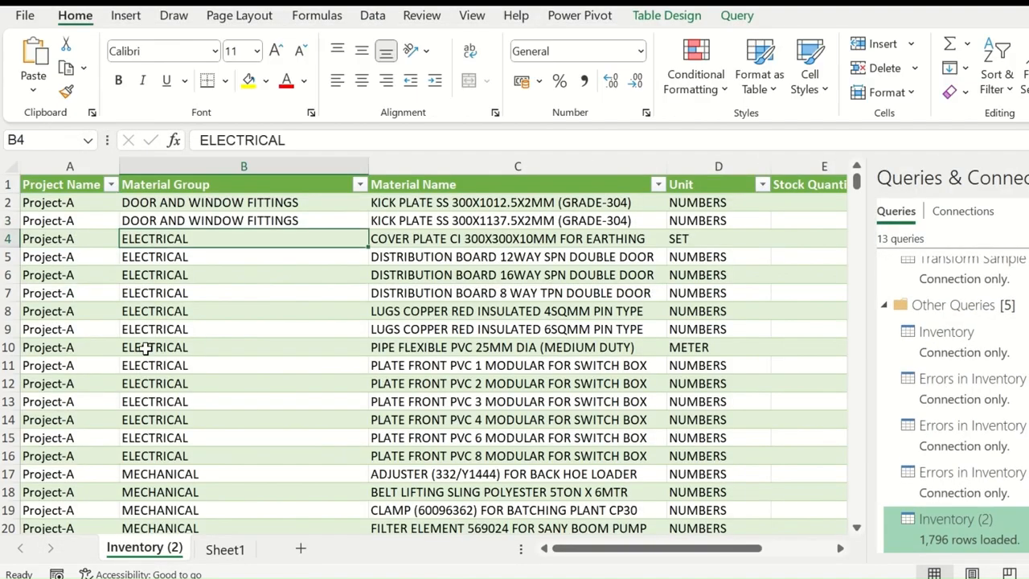
{"action": "scroll", "coordinate": [764, 285], "scroll_direction": "down", "scroll_amount": 1}
{"action": "left_click_drag", "start_coordinate": [857, 181], "coordinate": [869, 531]}
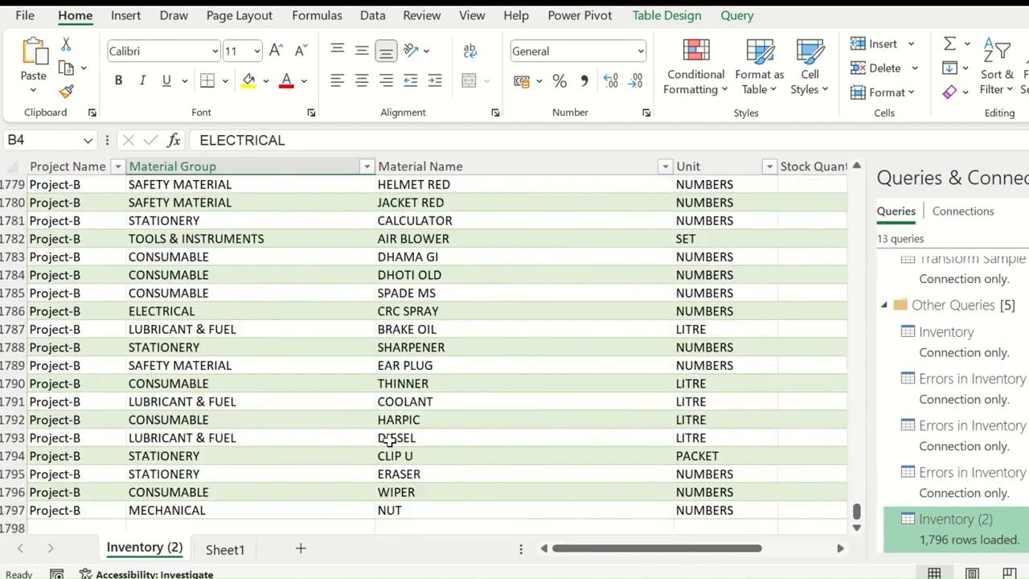
Check the last rows and all columns of the loaded inventory table, return to its first cell and check the loaded row count.
{"action": "left_click_drag", "start_coordinate": [651, 550], "coordinate": [764, 543]}
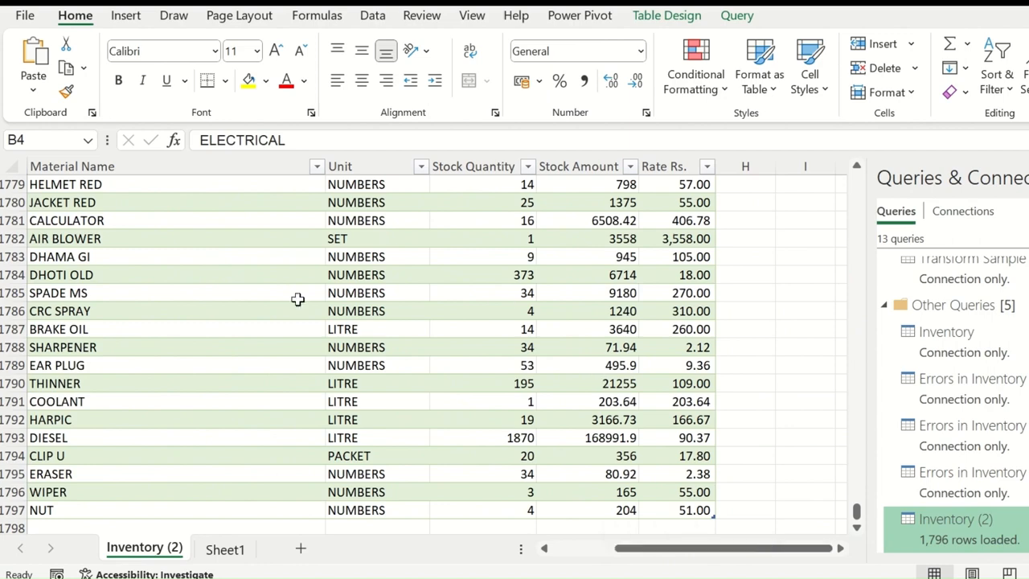
{"action": "left_click", "coordinate": [610, 553]}
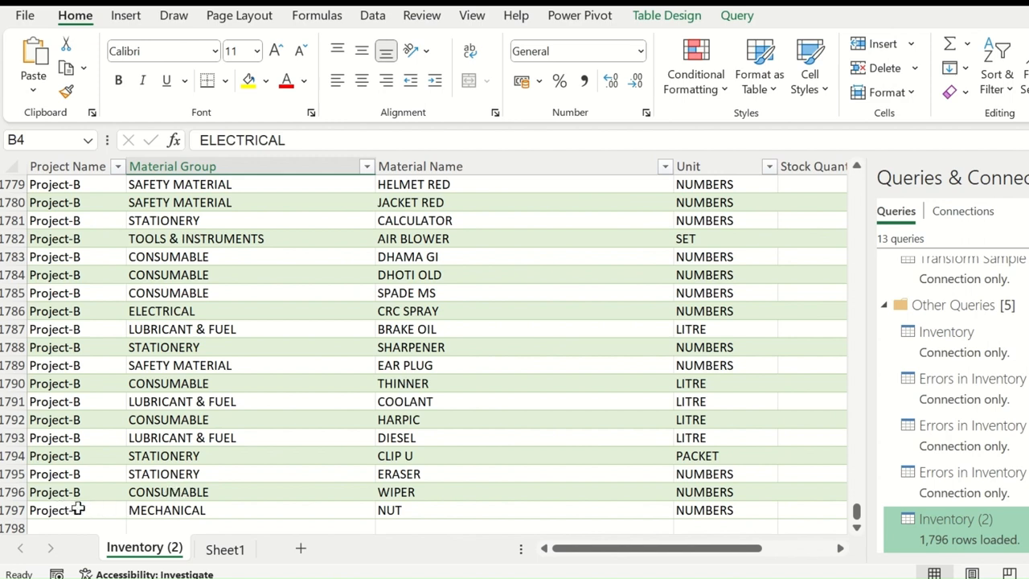
{"action": "left_click", "coordinate": [174, 458]}
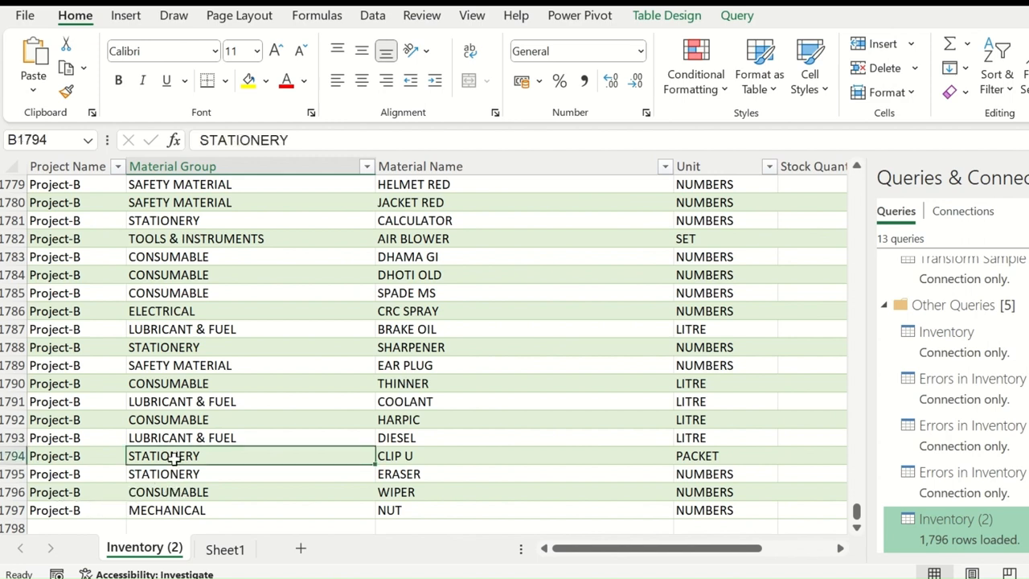
{"action": "key", "text": "ctrl+Home"}
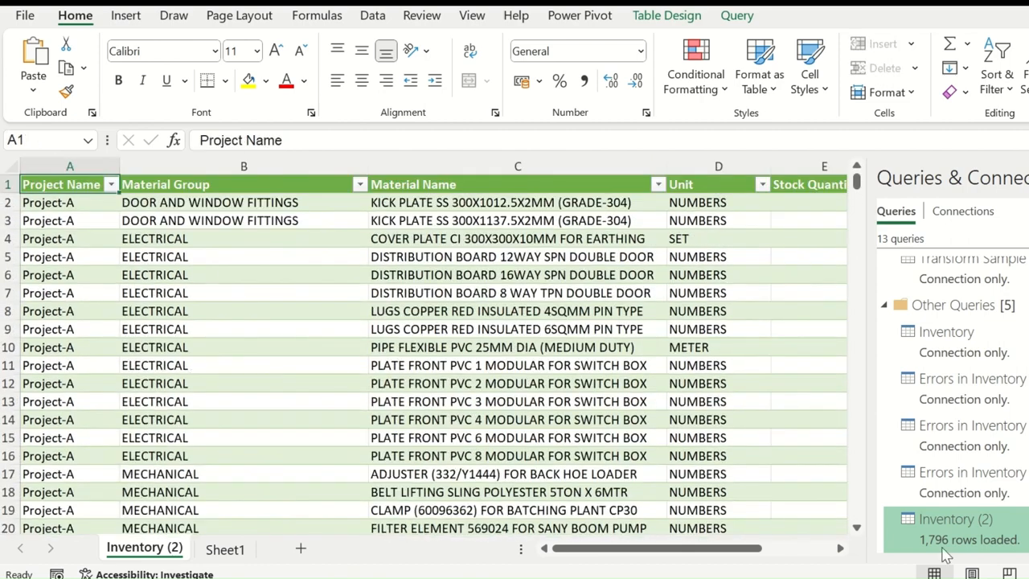
{"action": "mouse_move", "coordinate": [942, 544]}
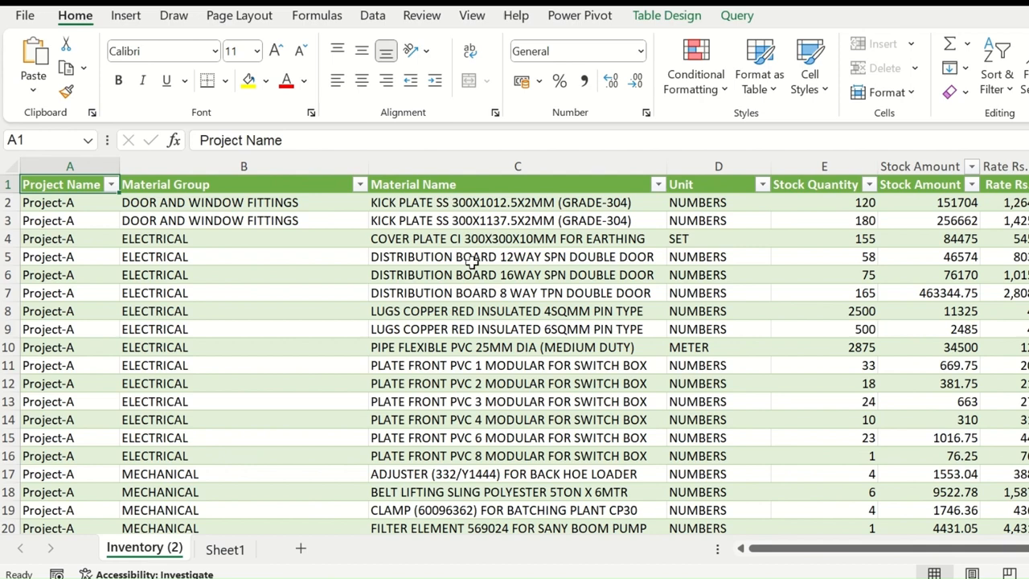
{"action": "mouse_move", "coordinate": [765, 578]}
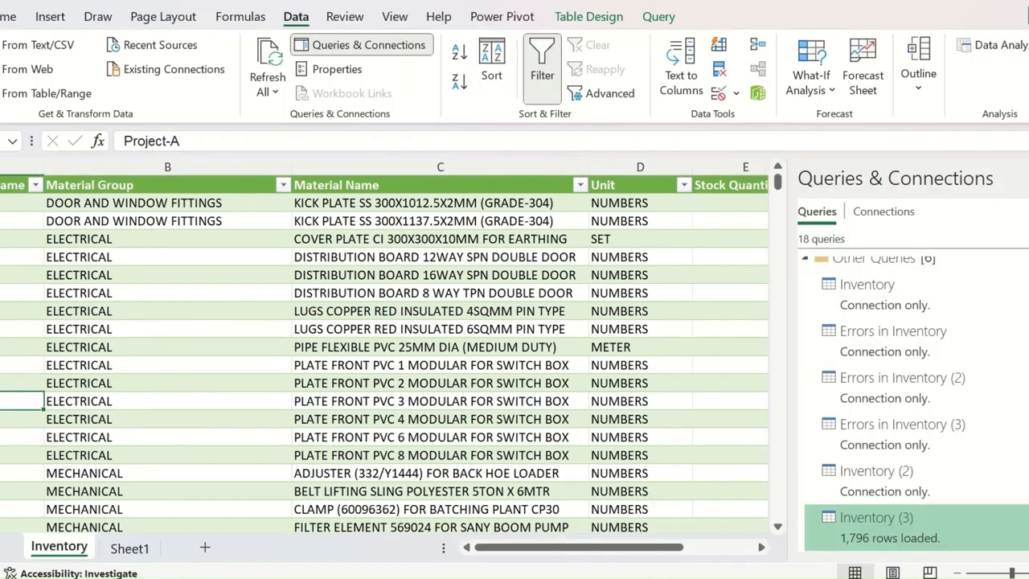
Close and reopen the Queries & Connections pane and check the load details of the Inventory (3) query.
{"action": "left_click", "coordinate": [1028, 178]}
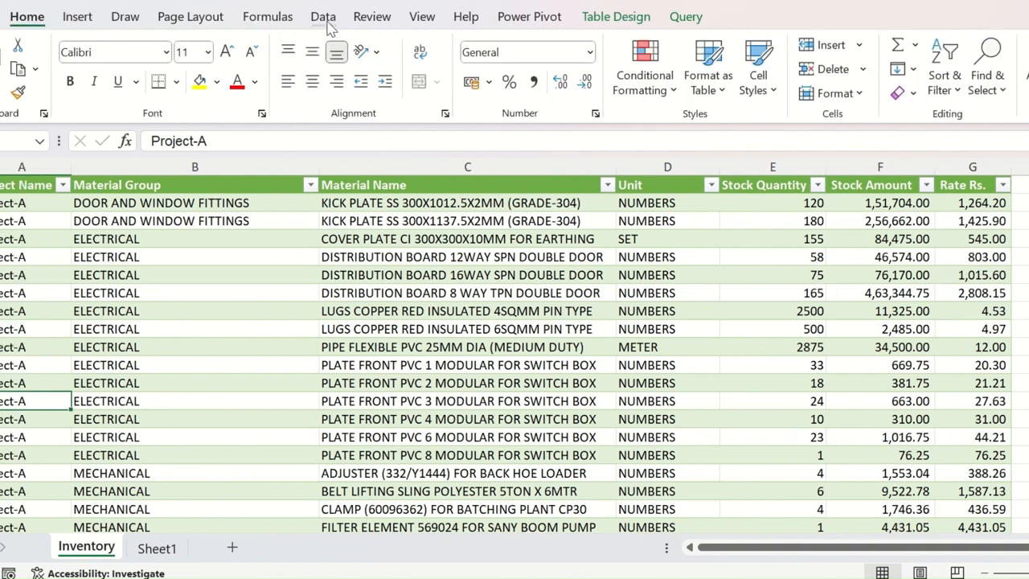
{"action": "left_click", "coordinate": [296, 16]}
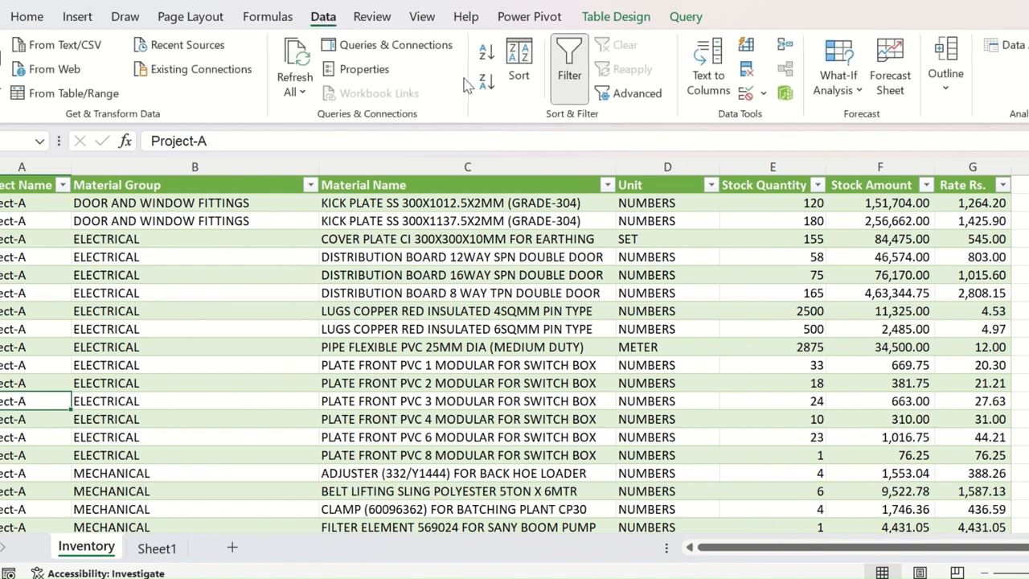
{"action": "left_click", "coordinate": [369, 48]}
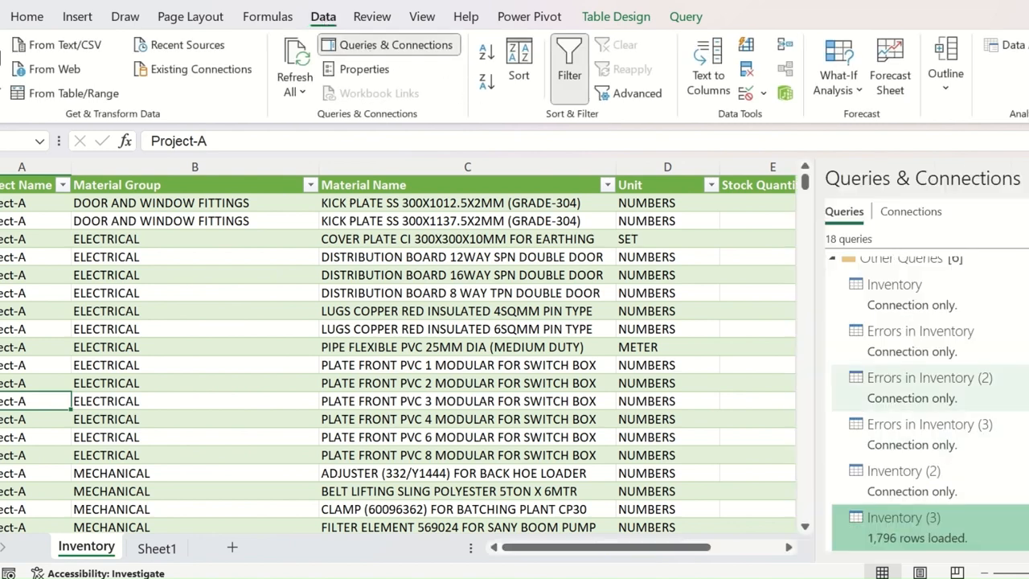
{"action": "mouse_move", "coordinate": [894, 547]}
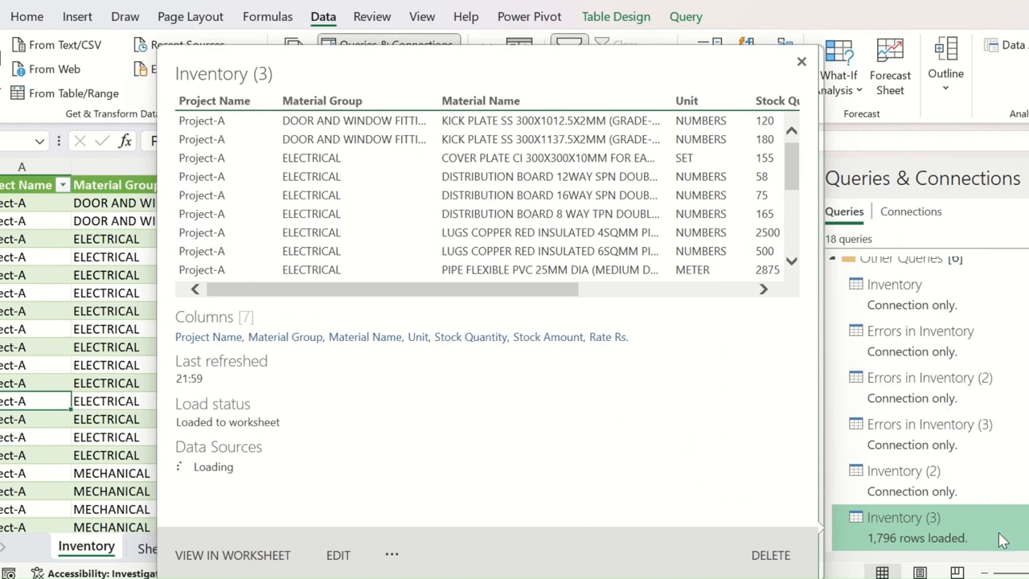
{"action": "left_click", "coordinate": [9, 346]}
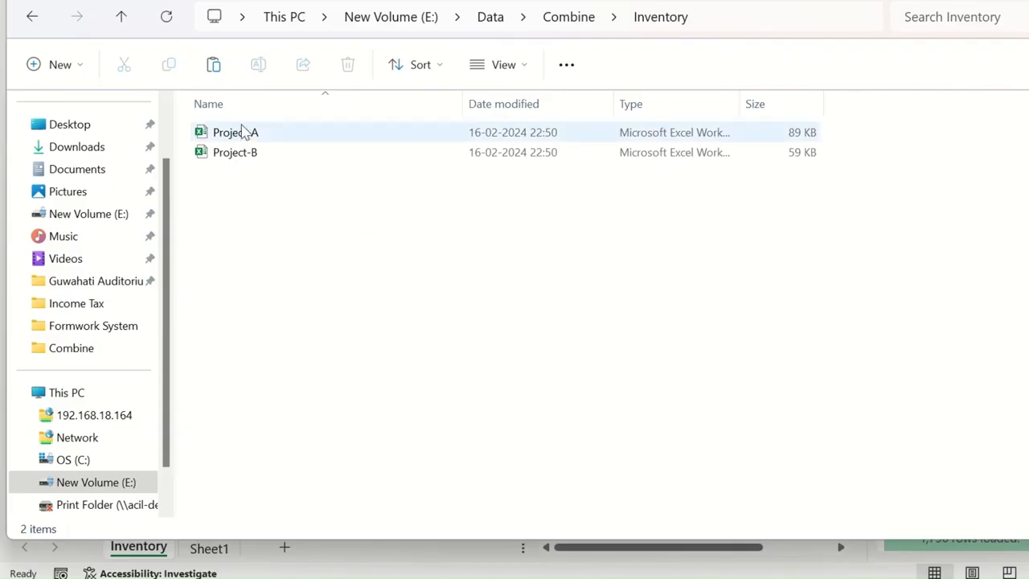
Open the Project-A workbook from the Inventory folder and copy rows 1596 to 1600 into the empty rows starting at row 1601.
{"action": "left_click", "coordinate": [215, 137]}
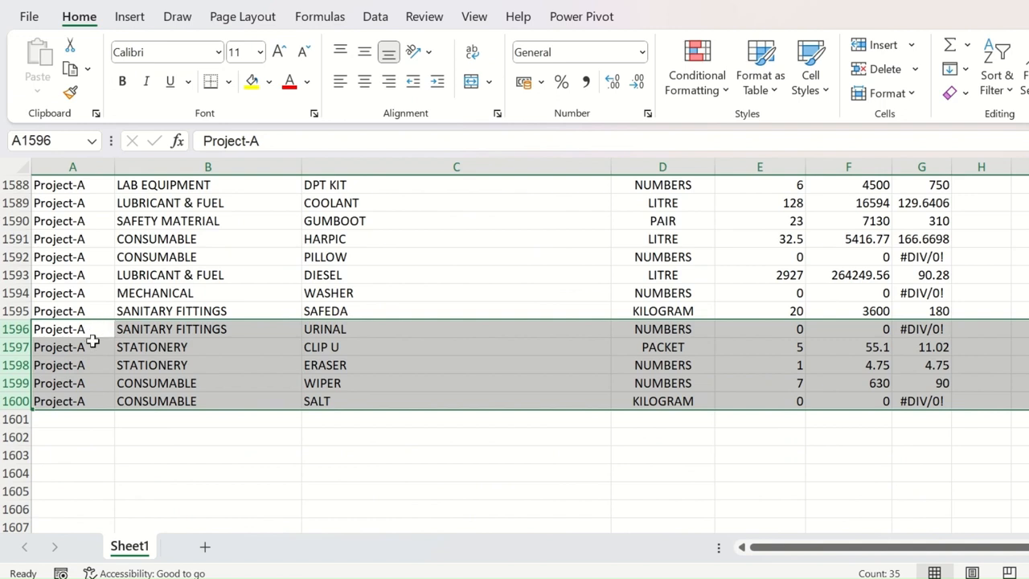
{"action": "key", "text": "ctrl+c"}
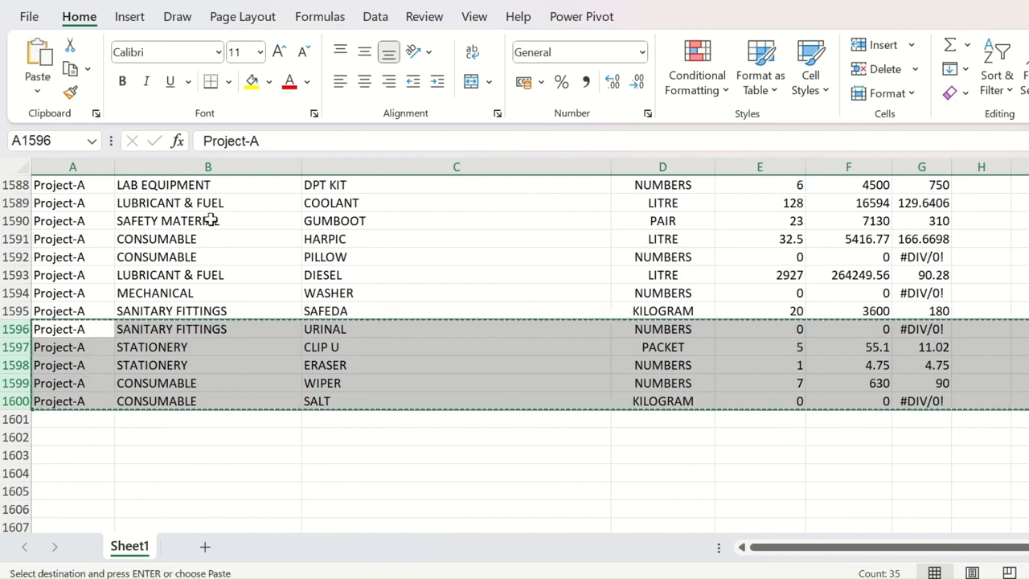
{"action": "left_click", "coordinate": [63, 418]}
{"action": "key", "text": "ctrl+v"}
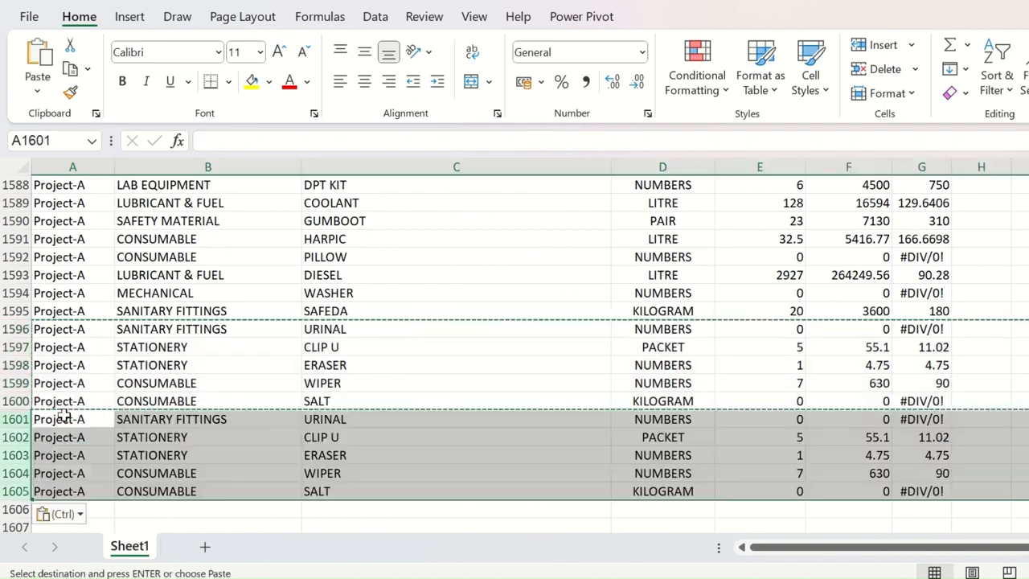
{"action": "left_click", "coordinate": [231, 419]}
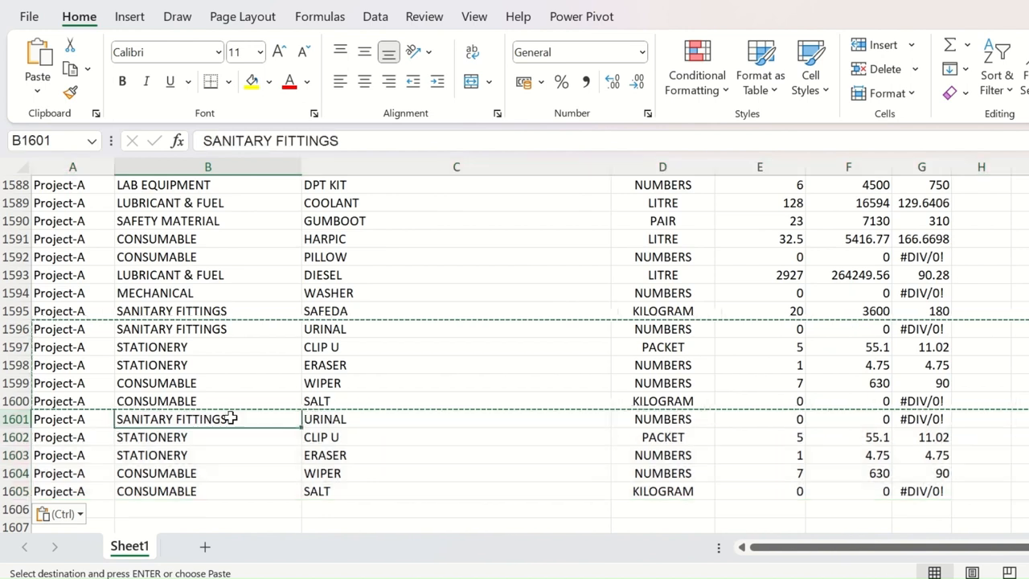
{"action": "key", "text": "Return"}
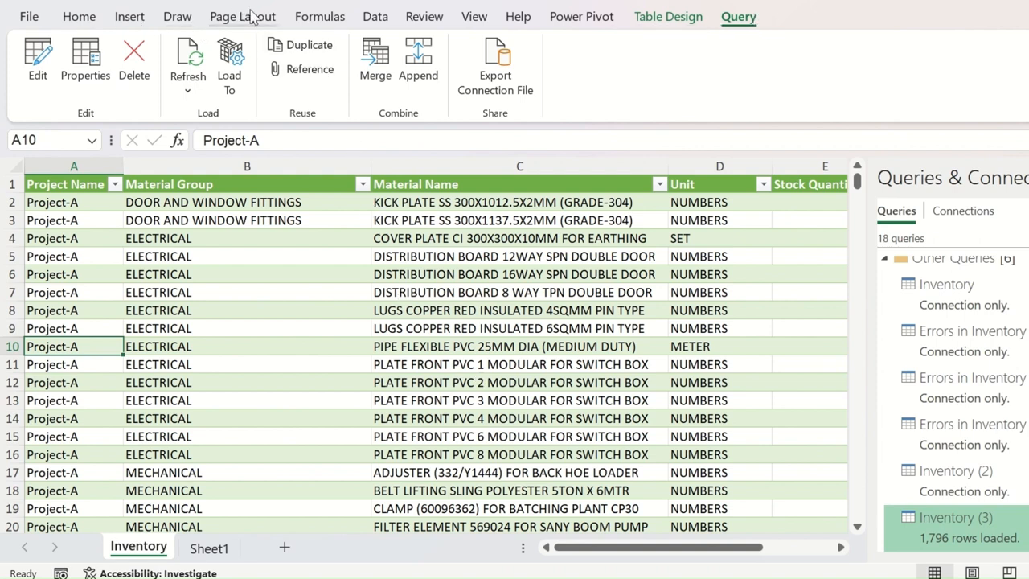
Refresh the query of the combined Inventory table to load the added Project-A rows and check its loaded row count.
{"action": "left_click", "coordinate": [388, 20]}
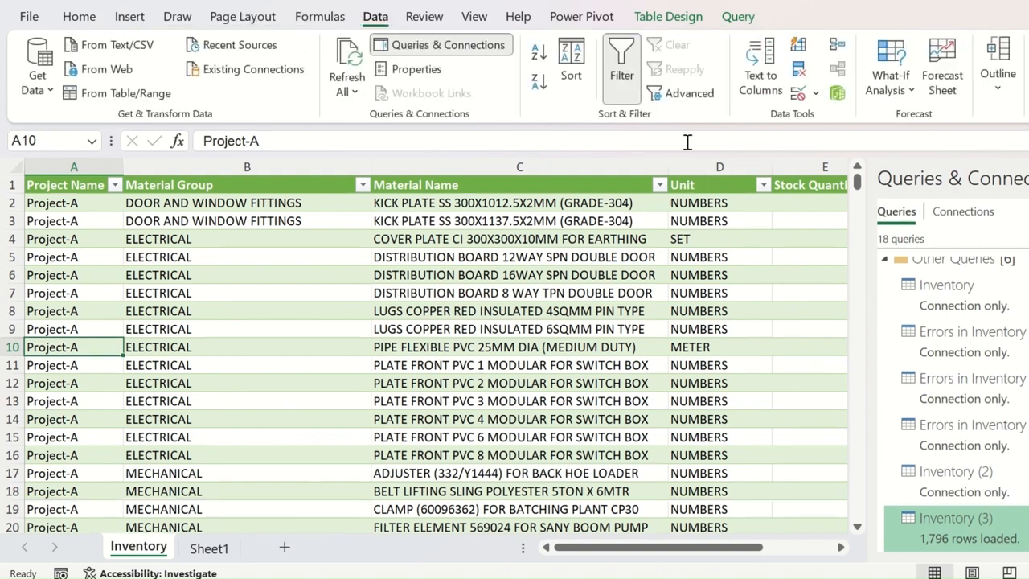
{"action": "left_click", "coordinate": [745, 18]}
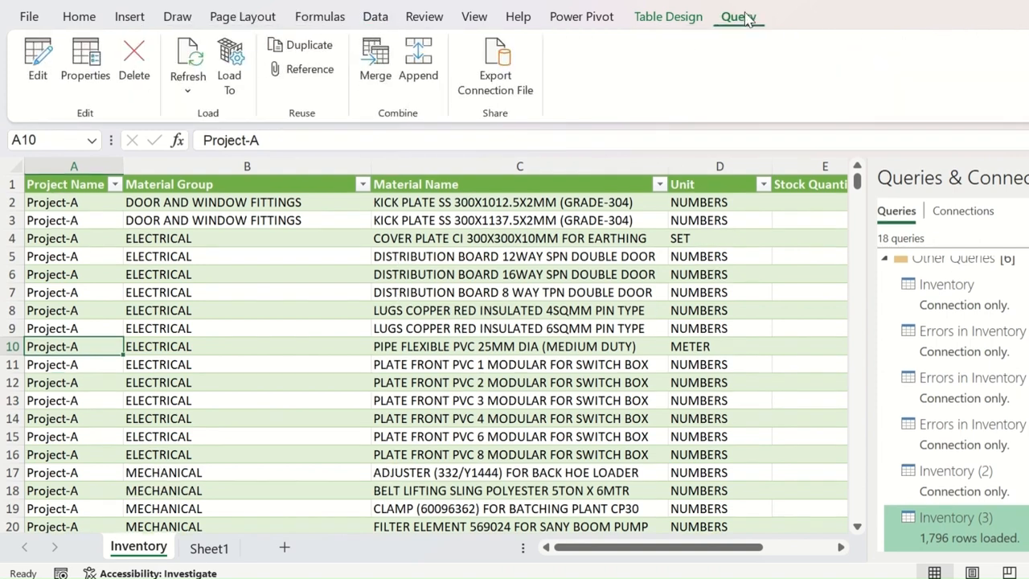
{"action": "left_click", "coordinate": [188, 55]}
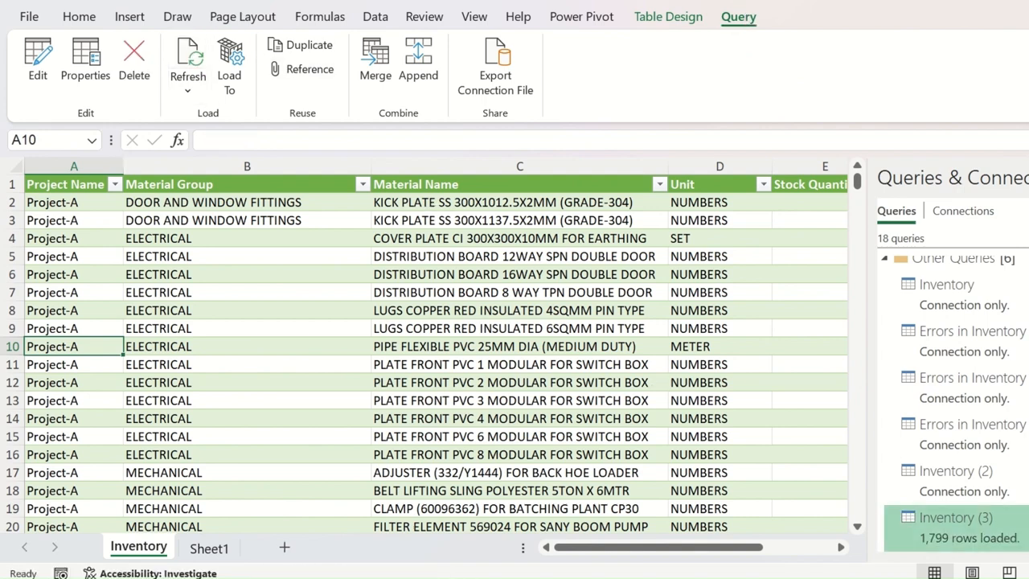
{"action": "mouse_move", "coordinate": [925, 550]}
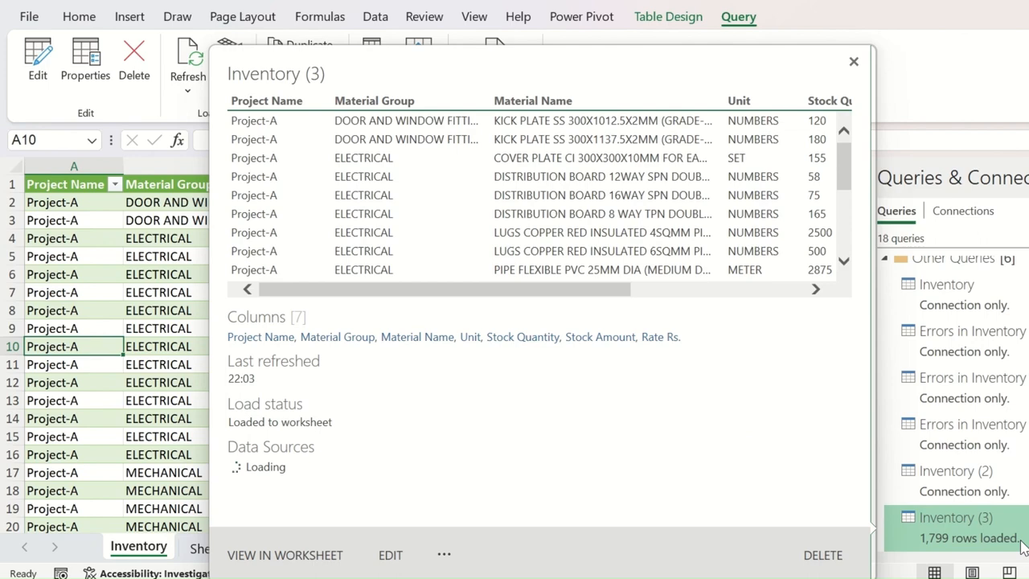
{"action": "left_click", "coordinate": [178, 382]}
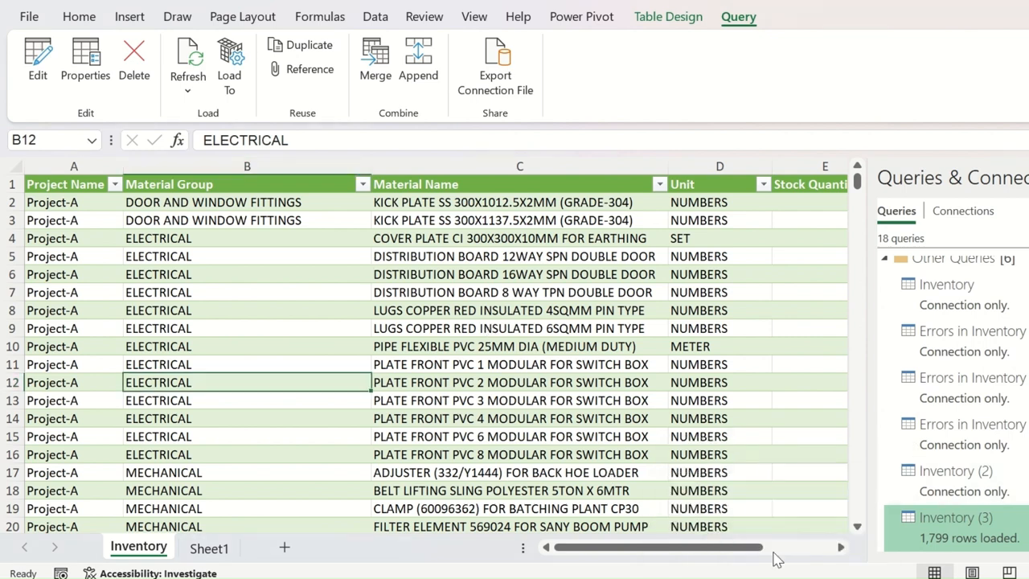
Add the Project-C workbook to the Inventory source folder and open it.
{"action": "left_click", "coordinate": [776, 578]}
{"action": "left_click", "coordinate": [278, 271]}
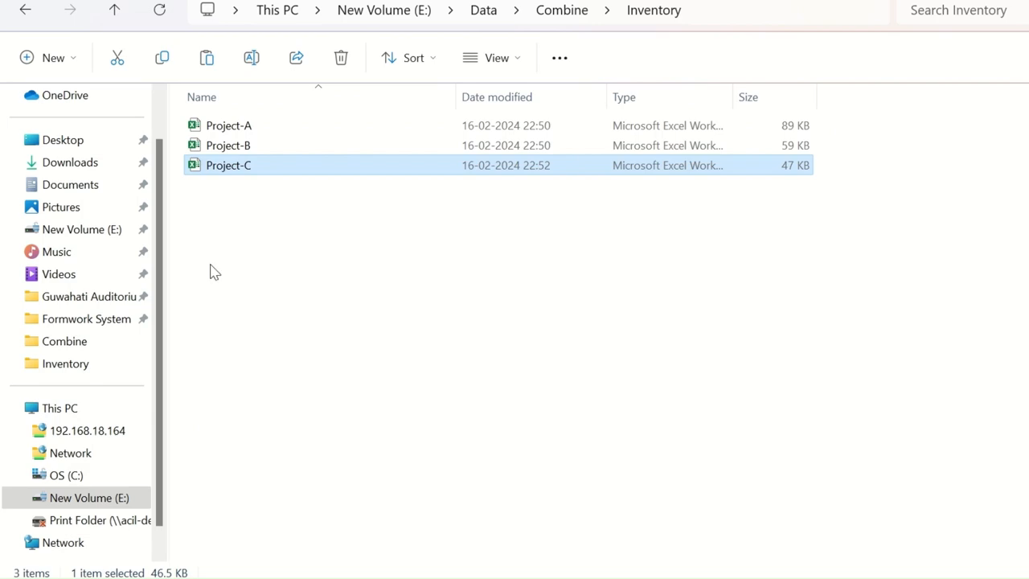
{"action": "double_click", "coordinate": [194, 171]}
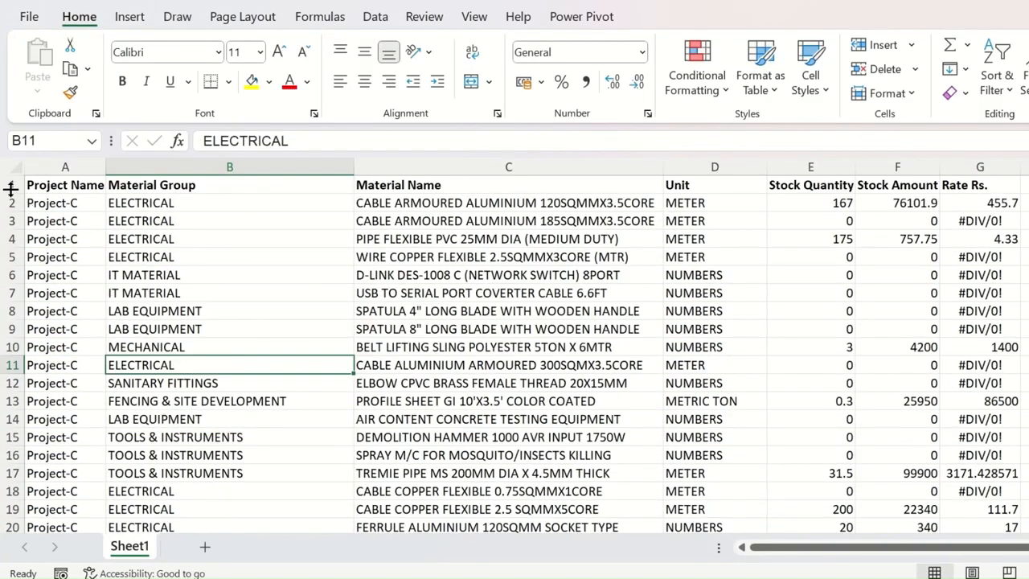
Check the column headers of the Project-C sheet one by one, from Project Name to Rate Rs.
{"action": "left_click", "coordinate": [8, 184]}
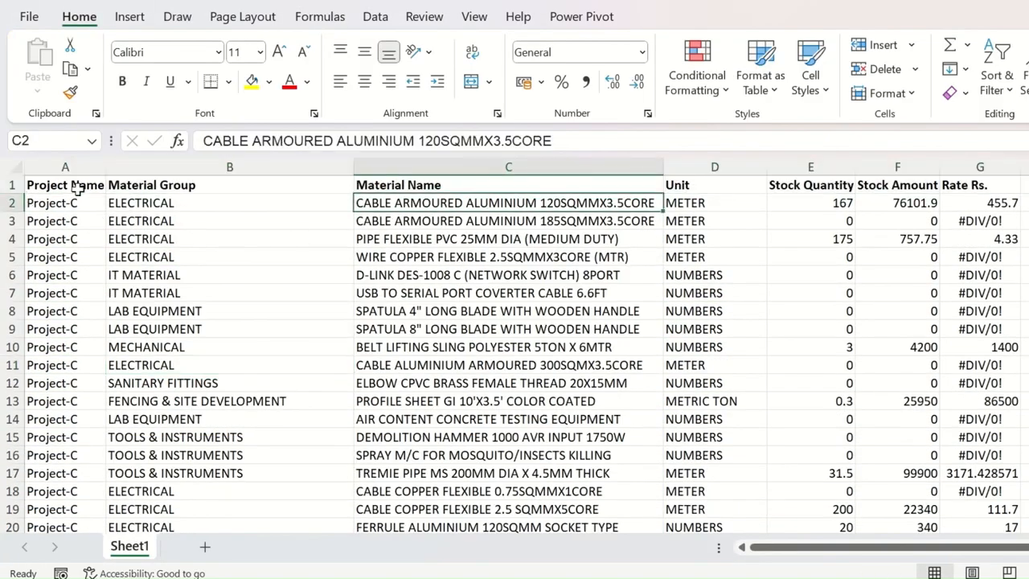
{"action": "left_click", "coordinate": [75, 186]}
{"action": "left_click", "coordinate": [241, 181]}
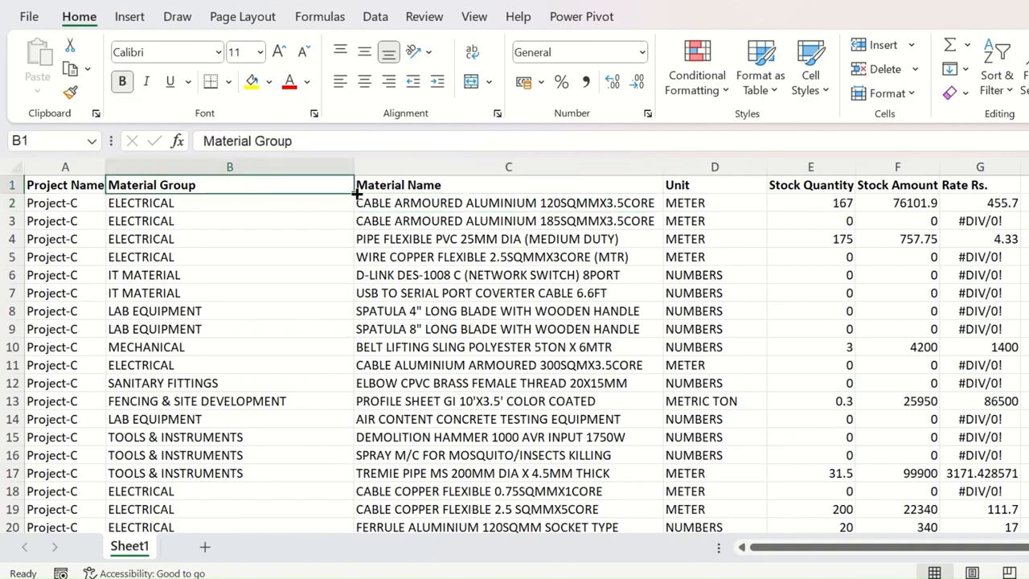
{"action": "left_click", "coordinate": [472, 176]}
{"action": "left_click", "coordinate": [711, 185]}
{"action": "left_click", "coordinate": [799, 186]}
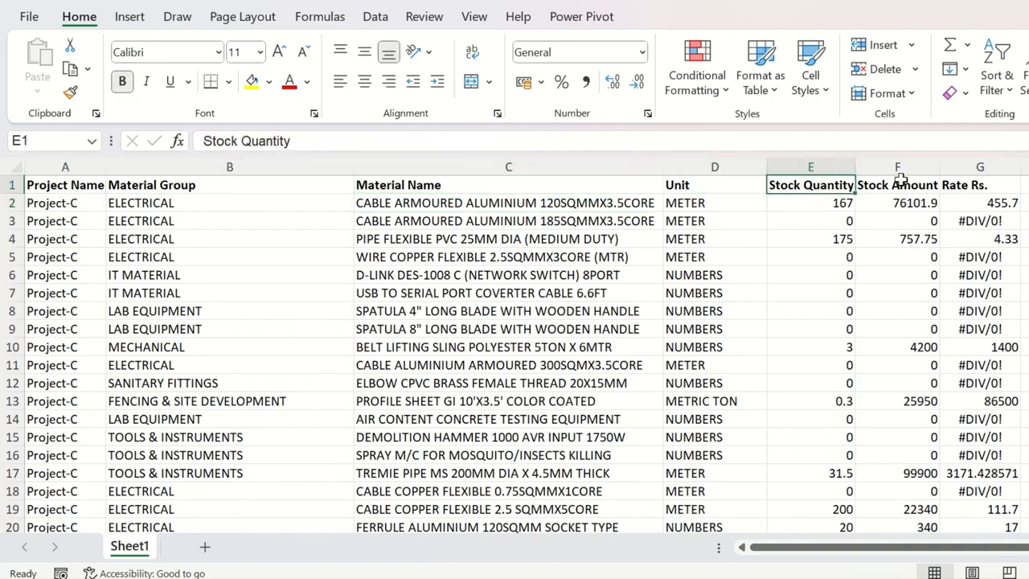
{"action": "left_click", "coordinate": [897, 185]}
{"action": "left_click", "coordinate": [986, 186]}
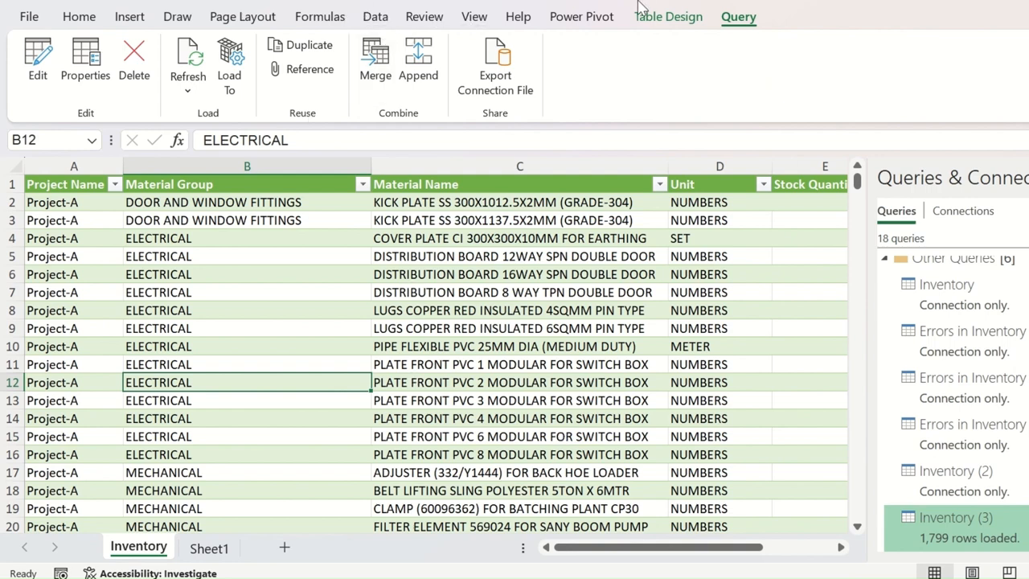
Refresh the combined Inventory query to bring in the Project-C workbook and check the rows at the end of the table.
{"action": "left_click", "coordinate": [743, 24]}
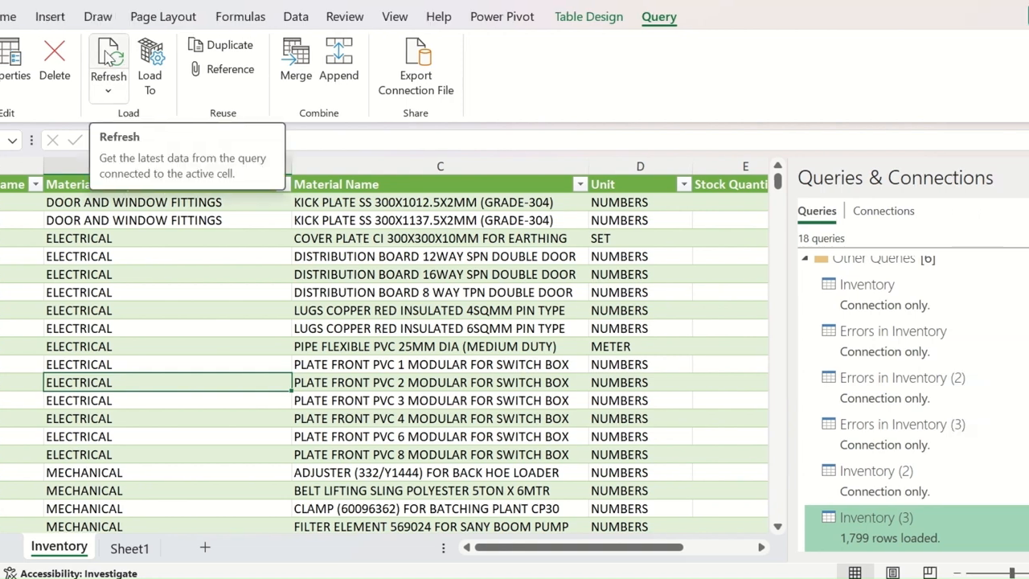
{"action": "left_click", "coordinate": [109, 61]}
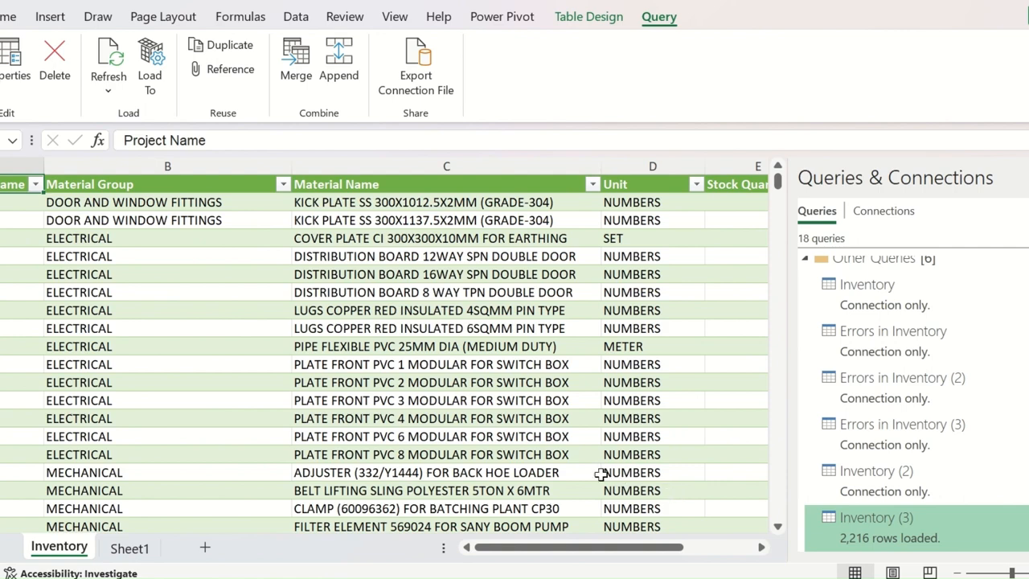
{"action": "left_click", "coordinate": [72, 396]}
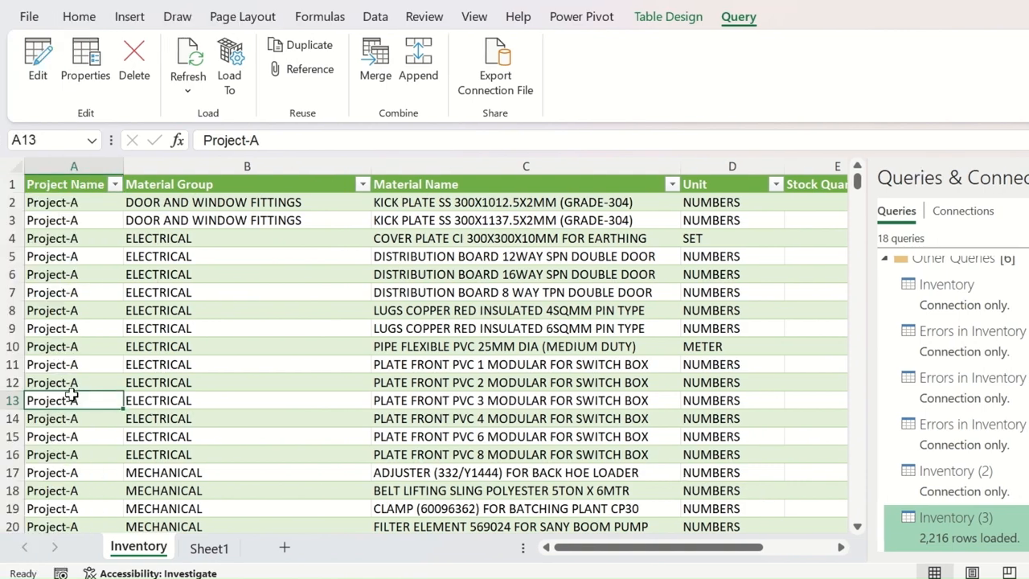
{"action": "key", "text": "ctrl+Down"}
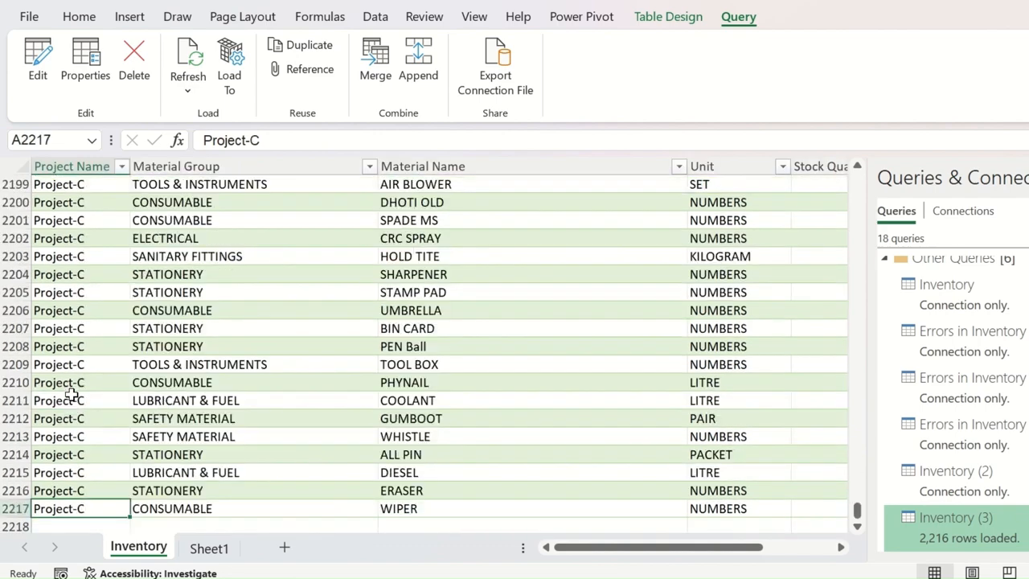
{"action": "scroll", "coordinate": [153, 396], "scroll_direction": "up", "scroll_amount": 9}
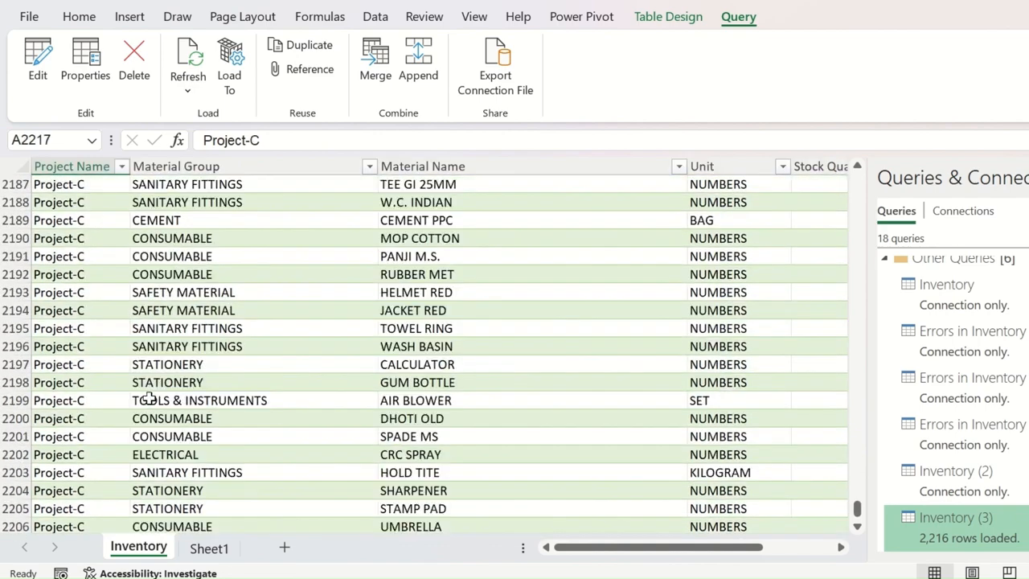